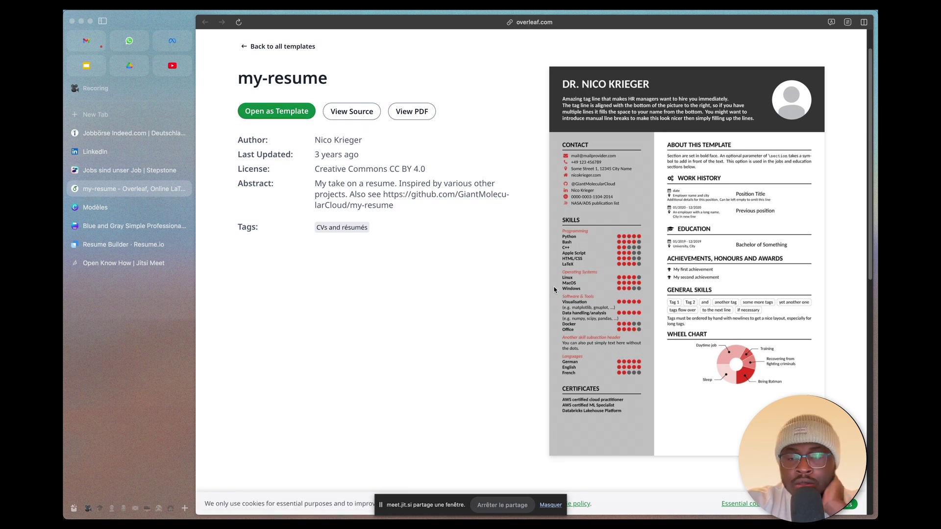
Show the full web address of the my-resume template page, including its overleaf.com part.
click(535, 23)
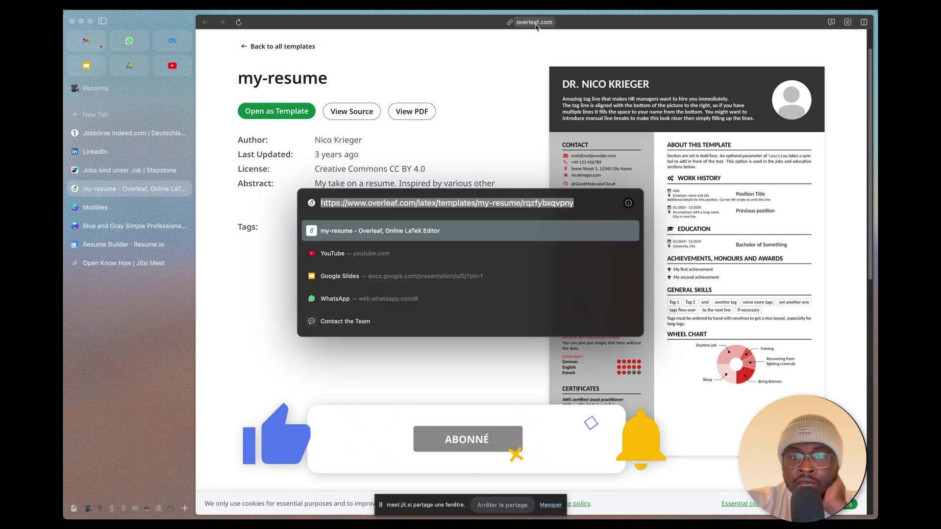
click(501, 59)
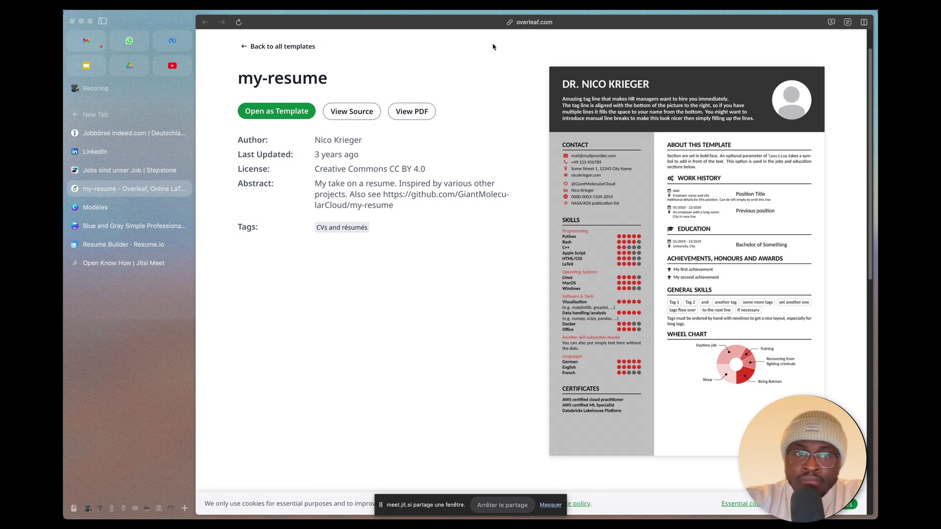
click(534, 22)
drag(416, 203, 323, 204)
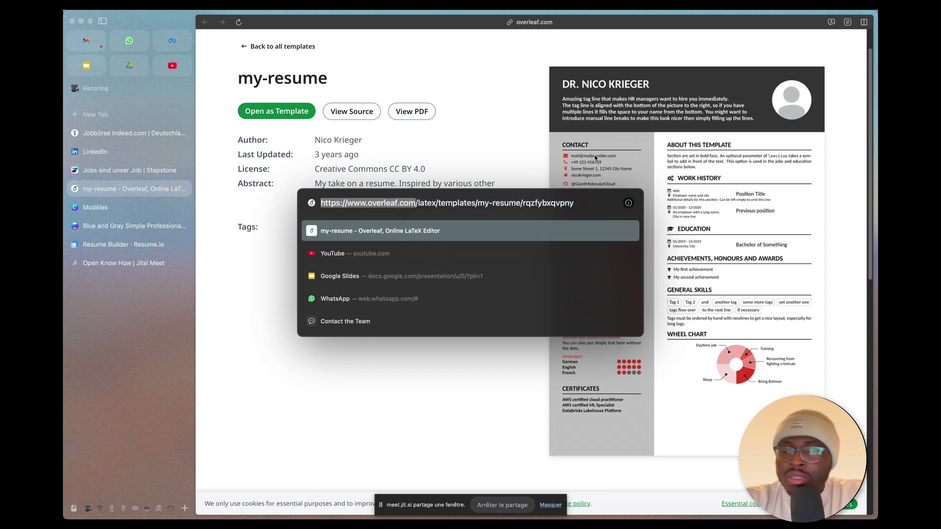
key(super+Tab)
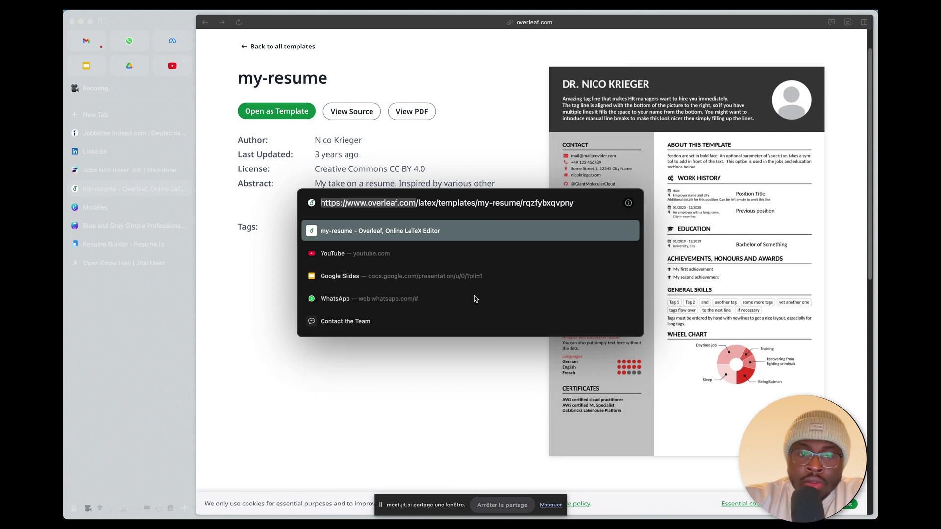
key(super+Tab)
key(Escape)
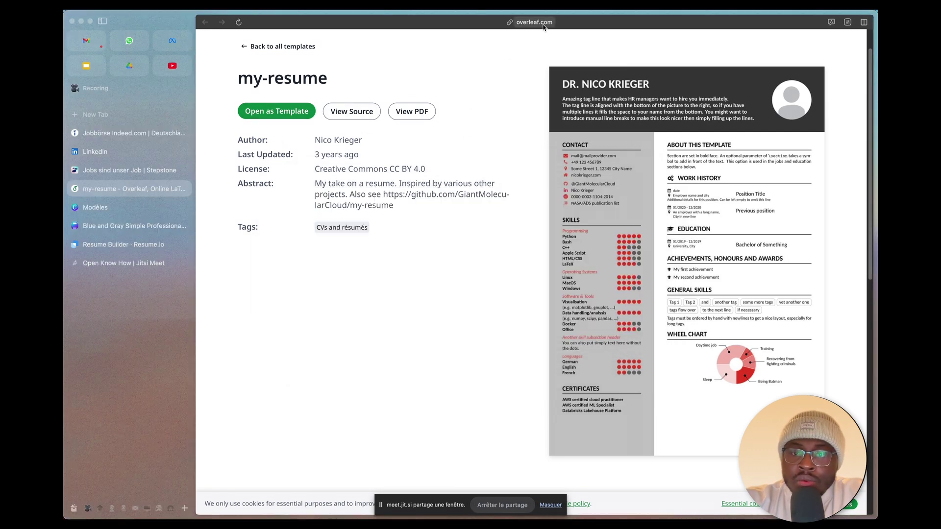
View the my-resume template as a PDF and examine its tagline, contact section and following page.
click(414, 117)
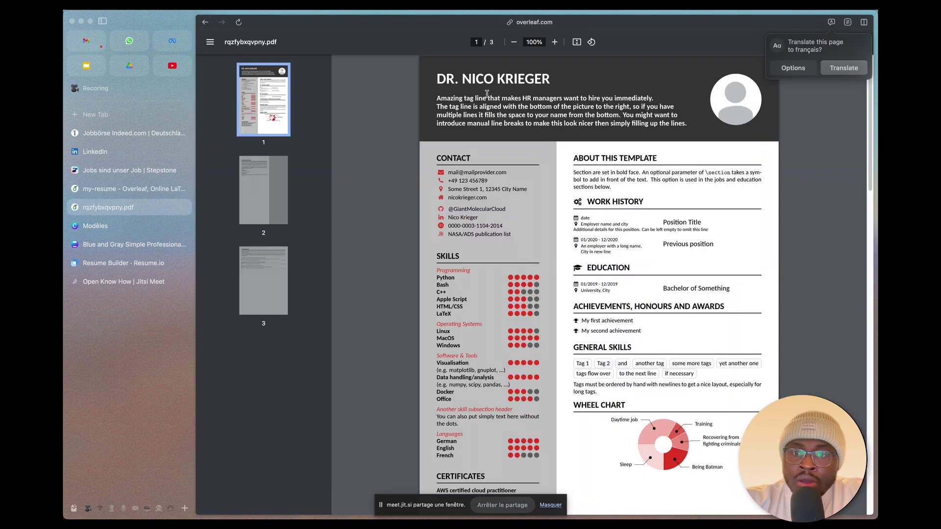
scroll(502, 211, down, 10)
scroll(503, 211, up, 10)
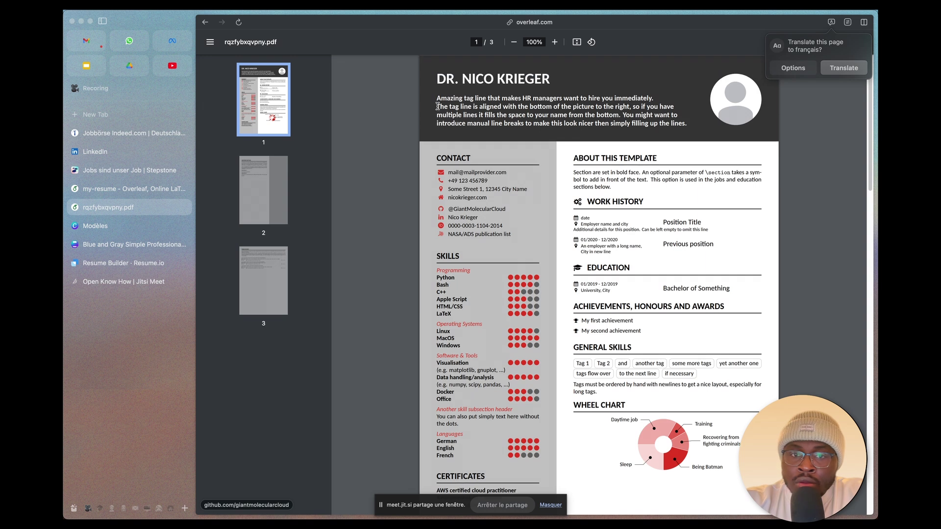
drag(436, 98, 688, 124)
drag(435, 159, 561, 276)
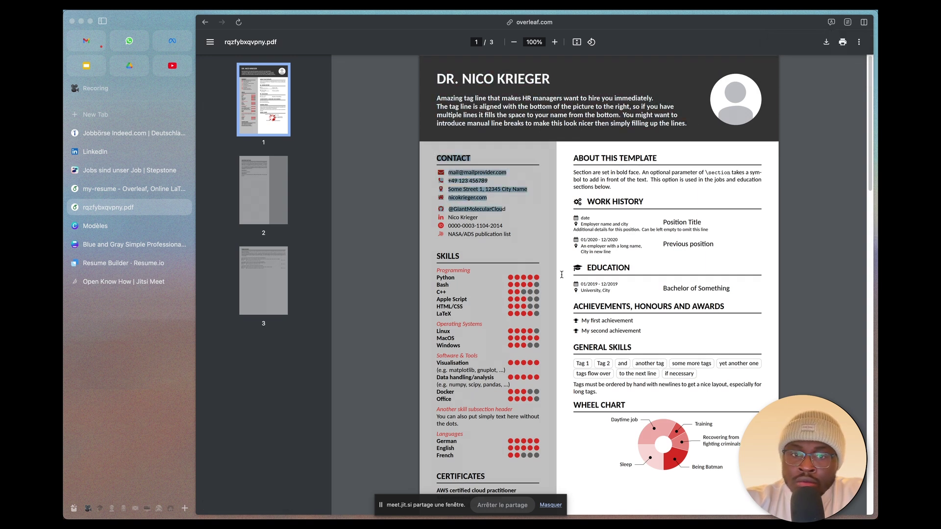
click(545, 270)
scroll(545, 270, down, 6)
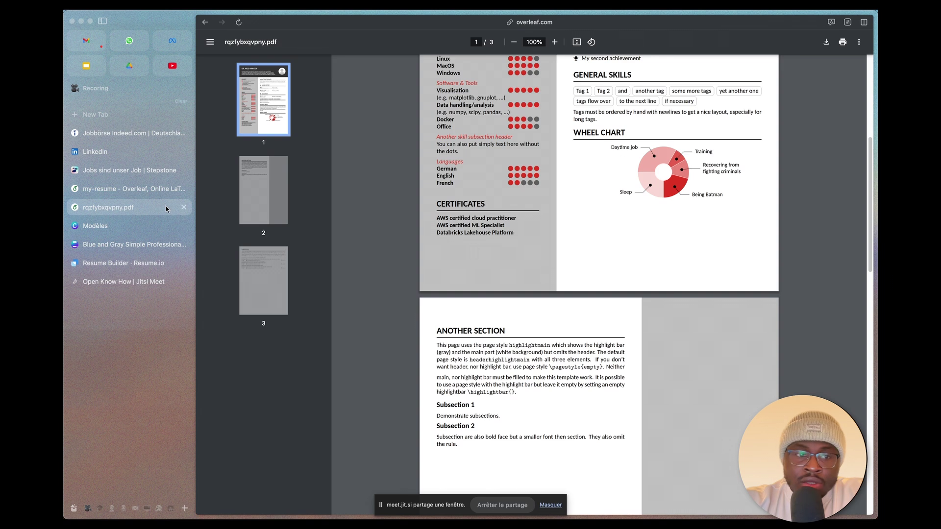
Return to the my-resume page and open it as a template, logging in to Overleaf with the OpenKnowHow Google account.
click(164, 188)
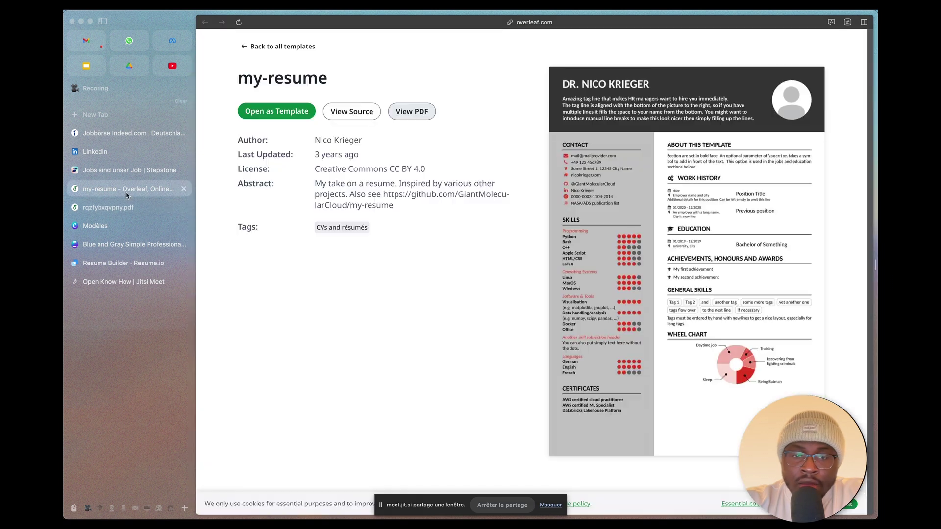
click(275, 114)
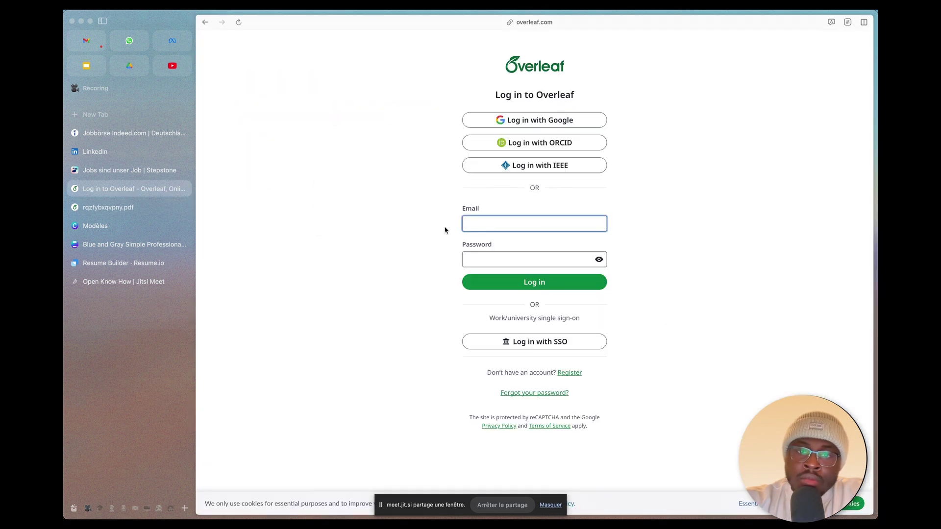
click(591, 125)
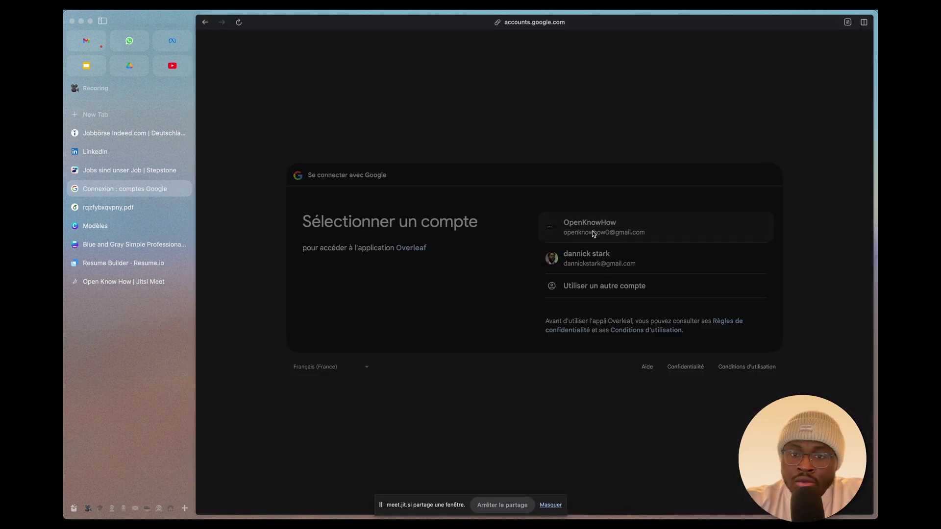
click(592, 234)
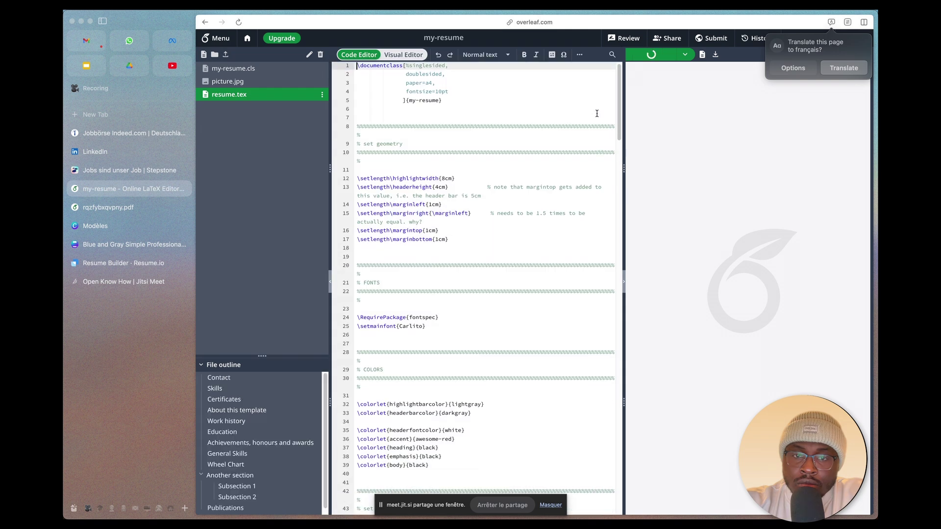
Hide the browser's tab sidebar and narrow the project file tree to widen the code editor.
click(103, 22)
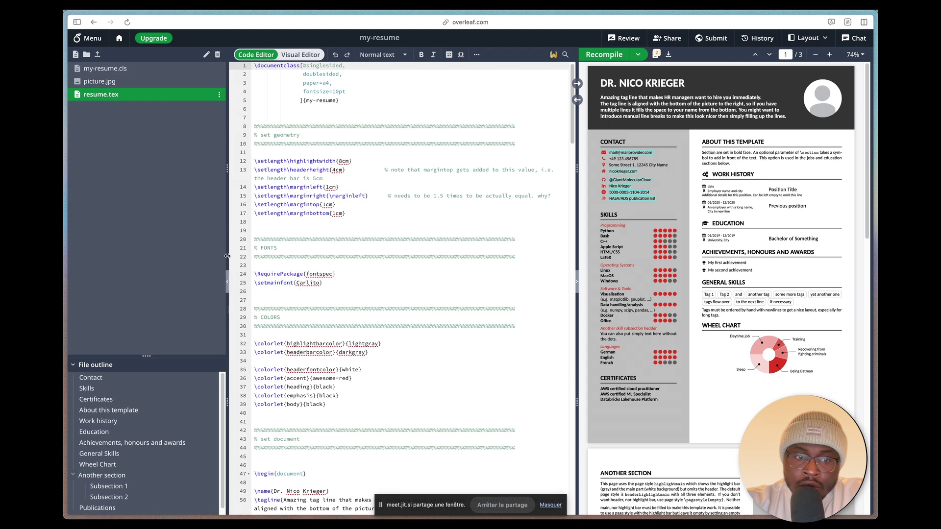
drag(227, 256, 197, 255)
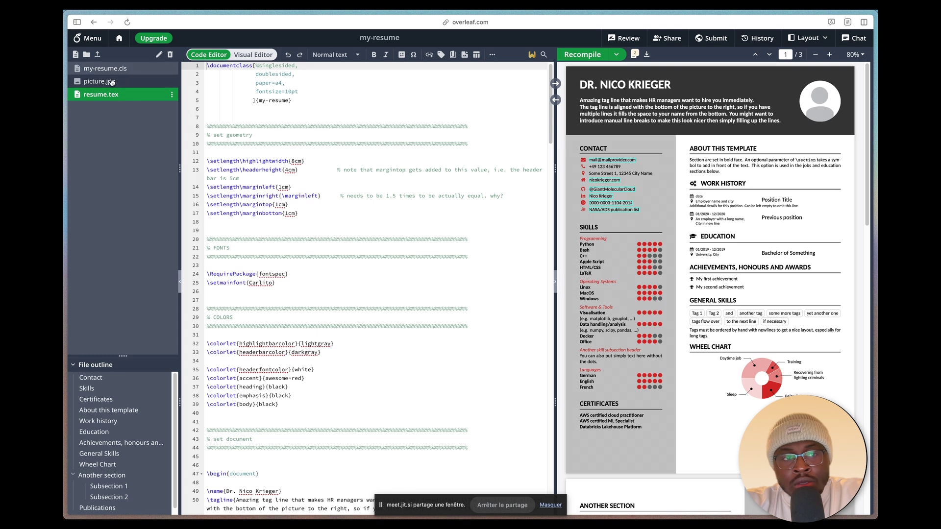
View picture.jpg, then look through the whole resume.tex source and all pages of the compiled preview.
click(112, 87)
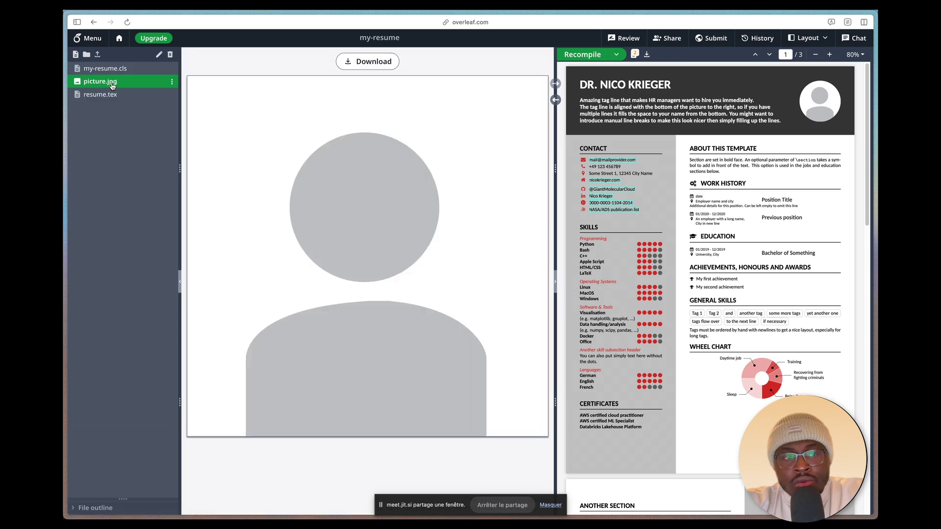
click(113, 97)
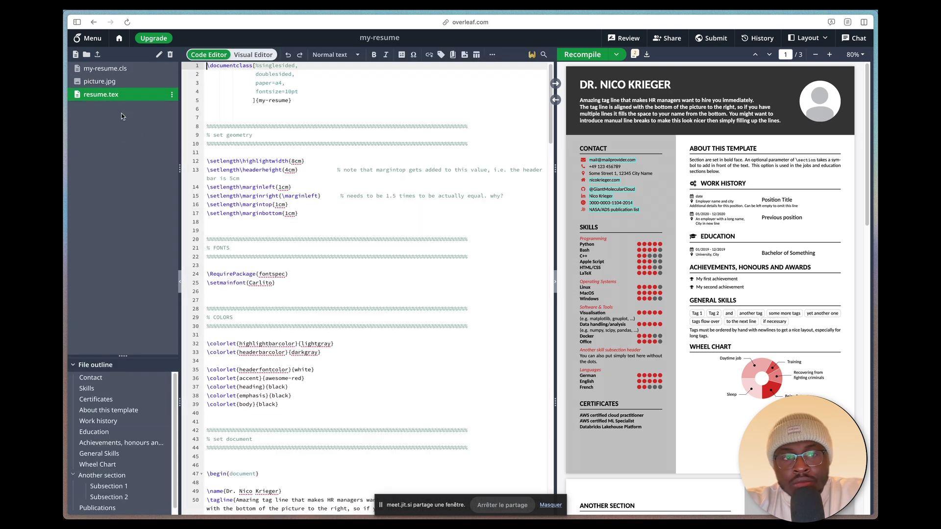
scroll(350, 284, down, 12)
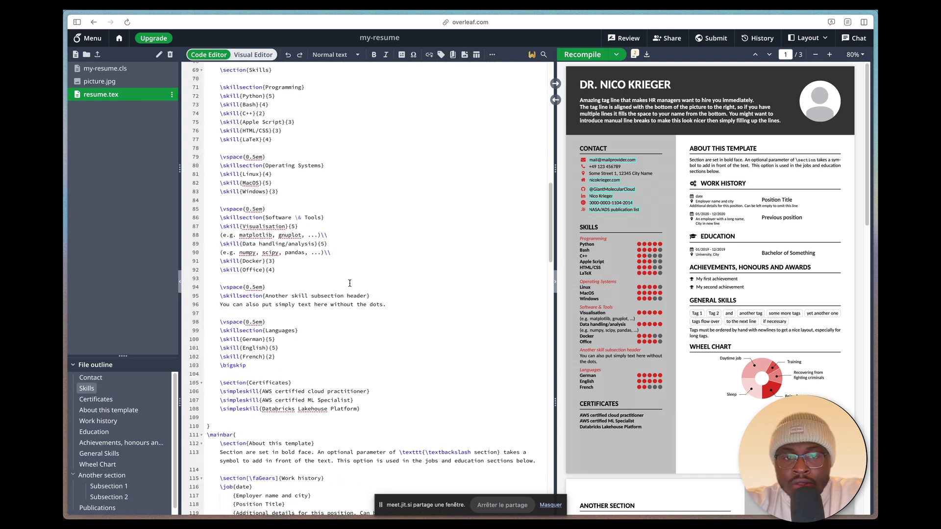
scroll(350, 283, down, 20)
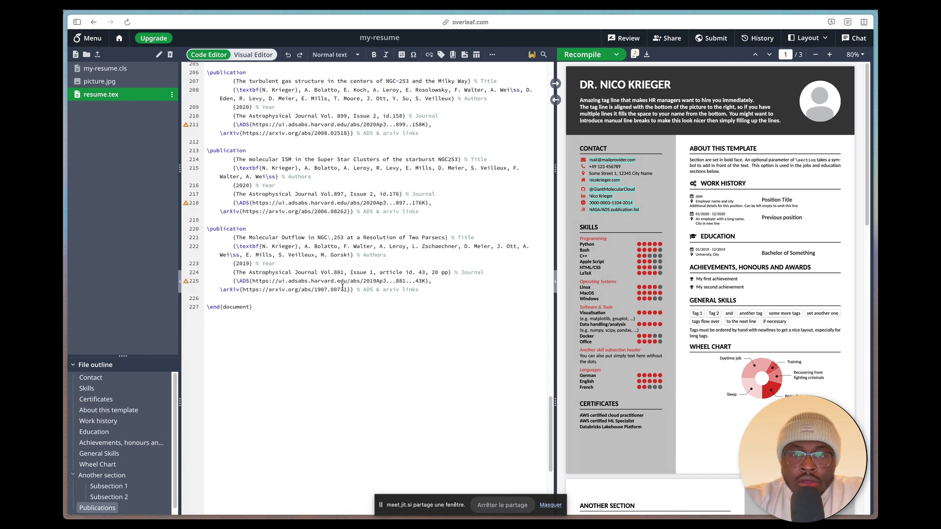
scroll(738, 318, down, 10)
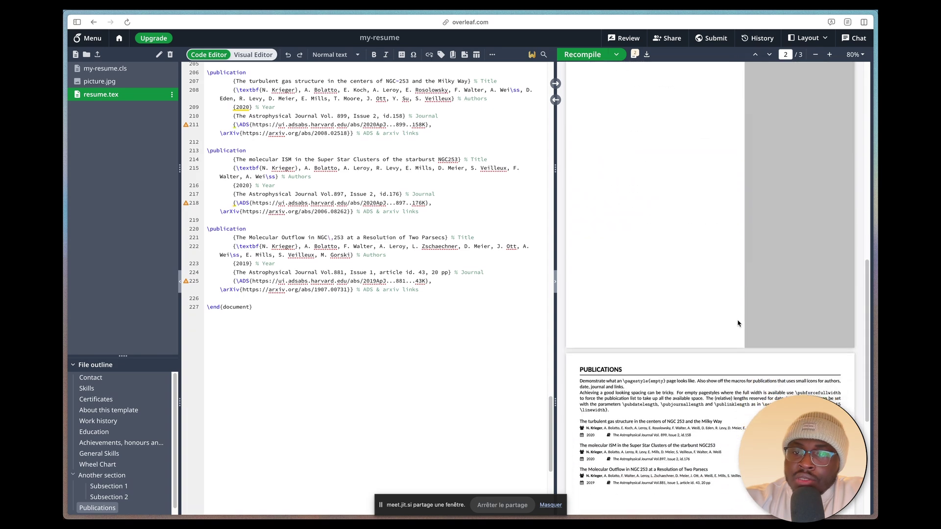
scroll(738, 323, up, 12)
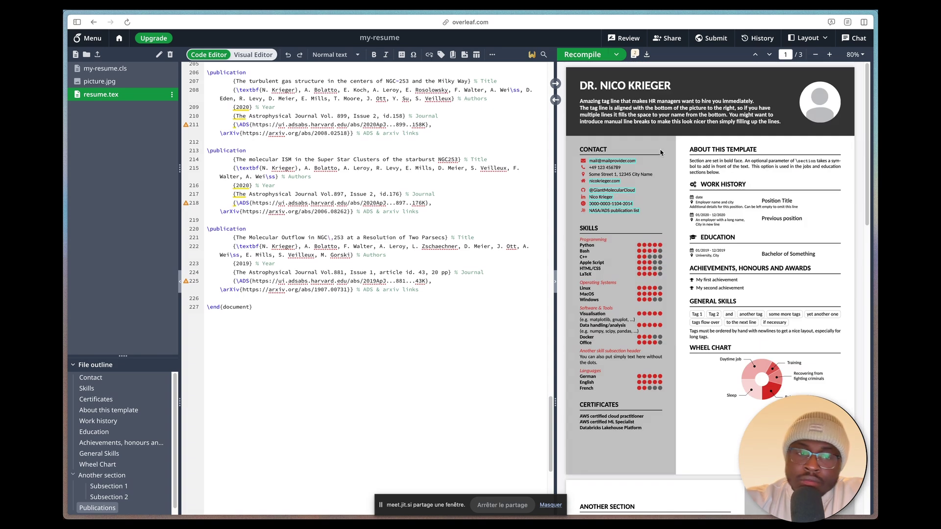
scroll(352, 163, up, 20)
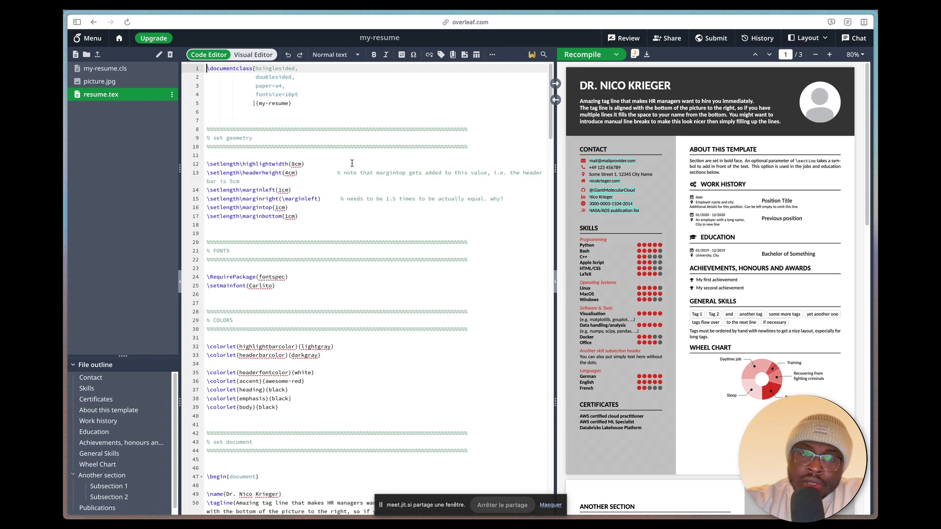
Examine the geometry, font and colour settings and the contact and skills code in resume.tex, highlighting the preamble above the document section.
scroll(352, 163, down, 3)
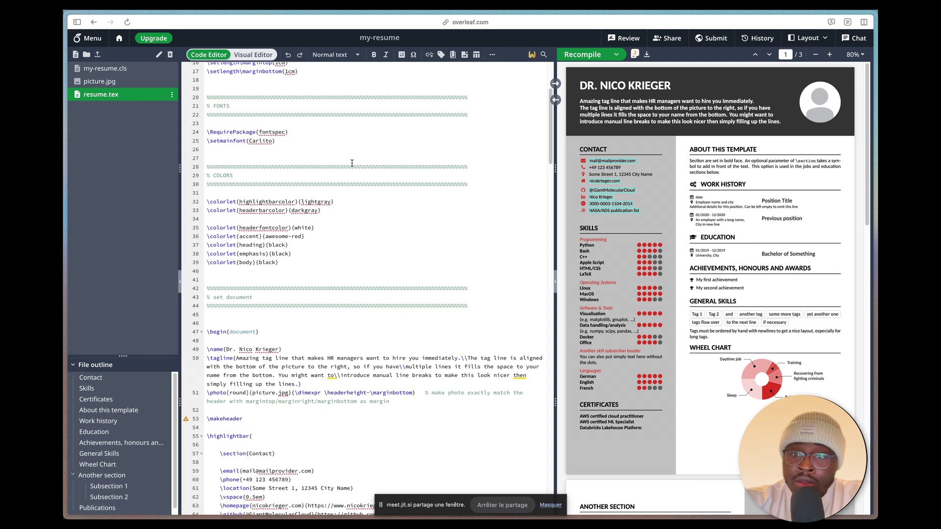
scroll(319, 183, down, 3)
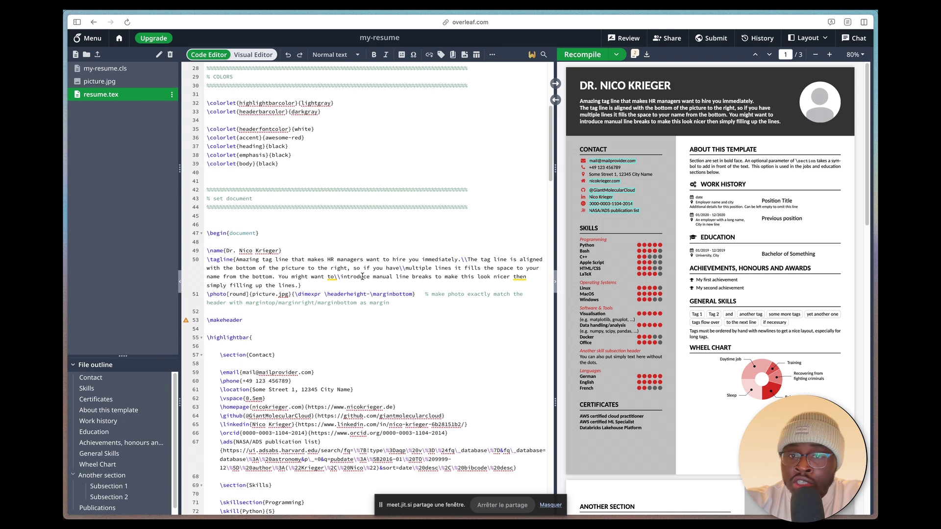
scroll(302, 324, down, 5)
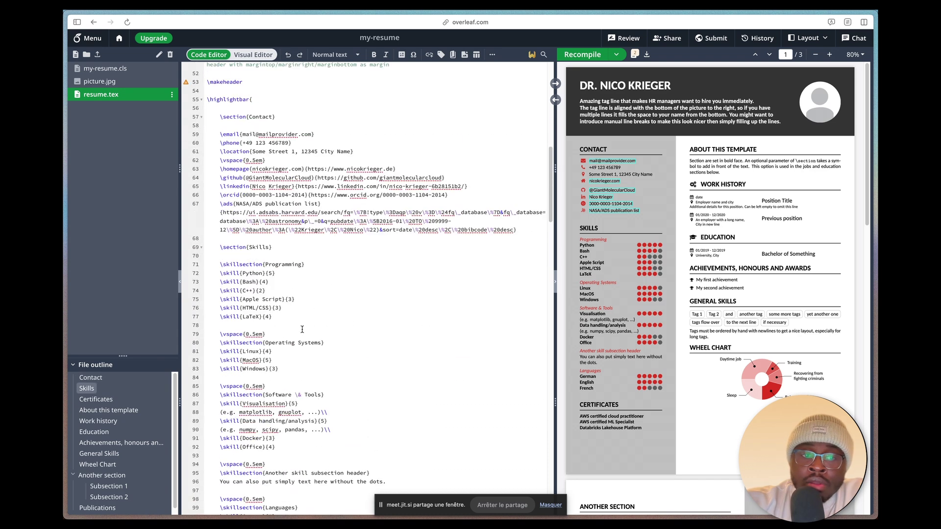
scroll(289, 164, up, 5)
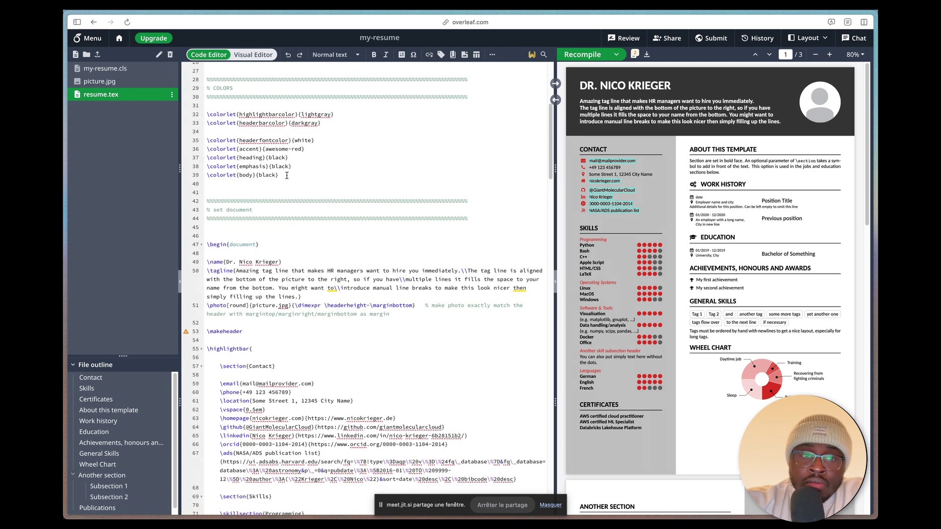
scroll(277, 255, up, 5)
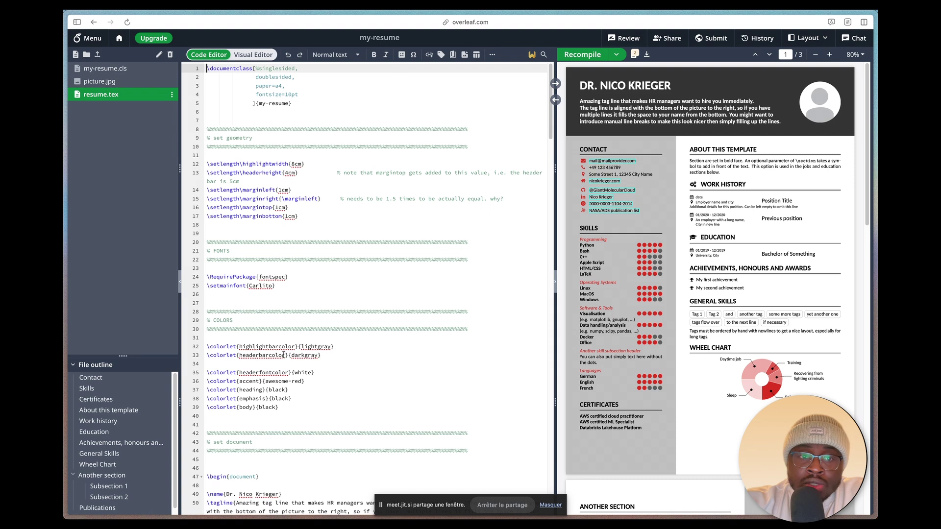
click(257, 424)
key(super+shift+Up)
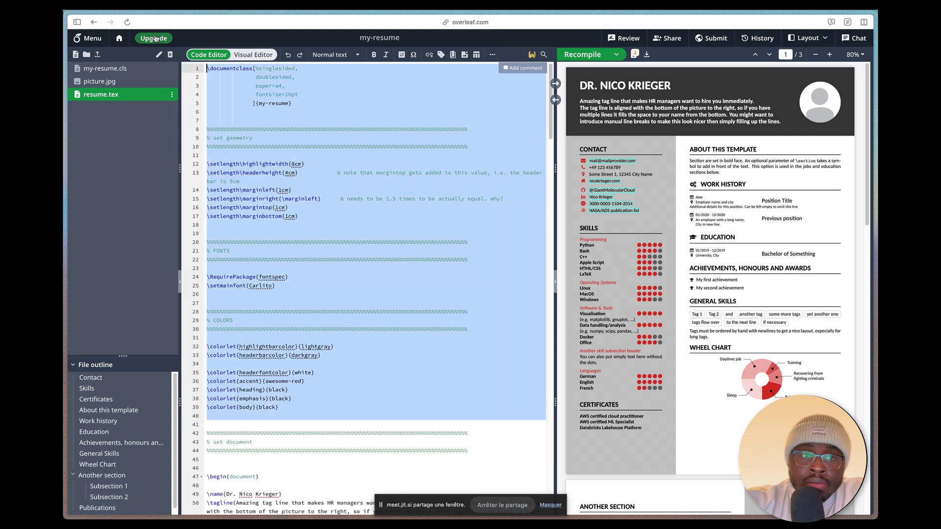
Locate the \begin{document} line in resume.tex and enlarge the page zoom to 125%.
scroll(374, 297, down, 10)
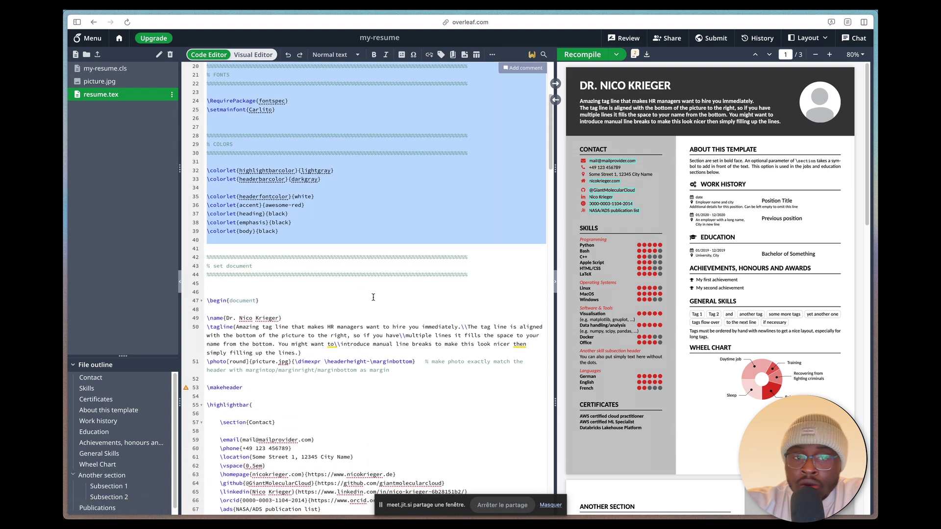
click(280, 180)
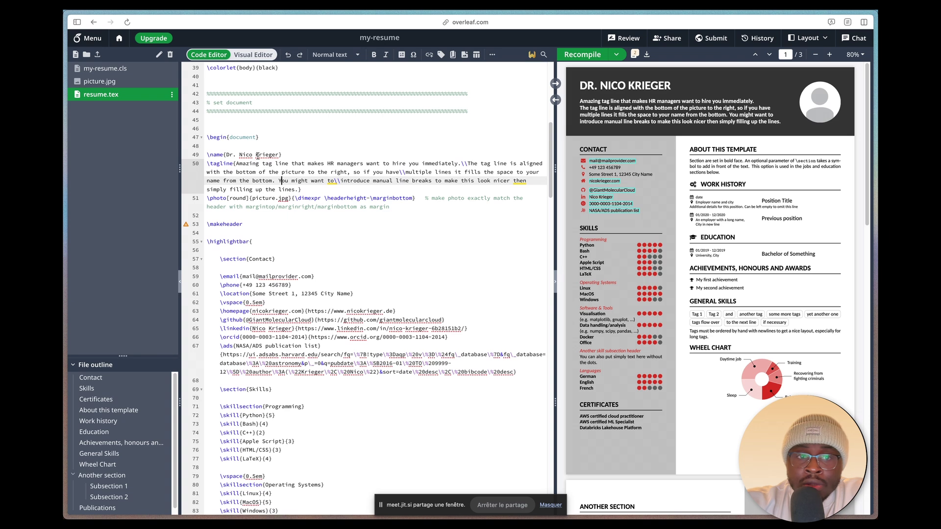
drag(207, 137, 254, 137)
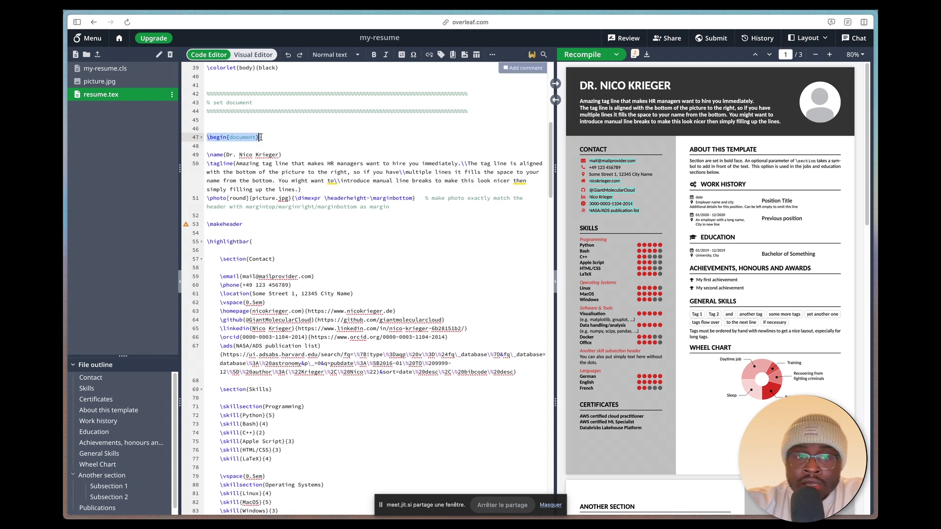
click(266, 147)
key(super+equal)
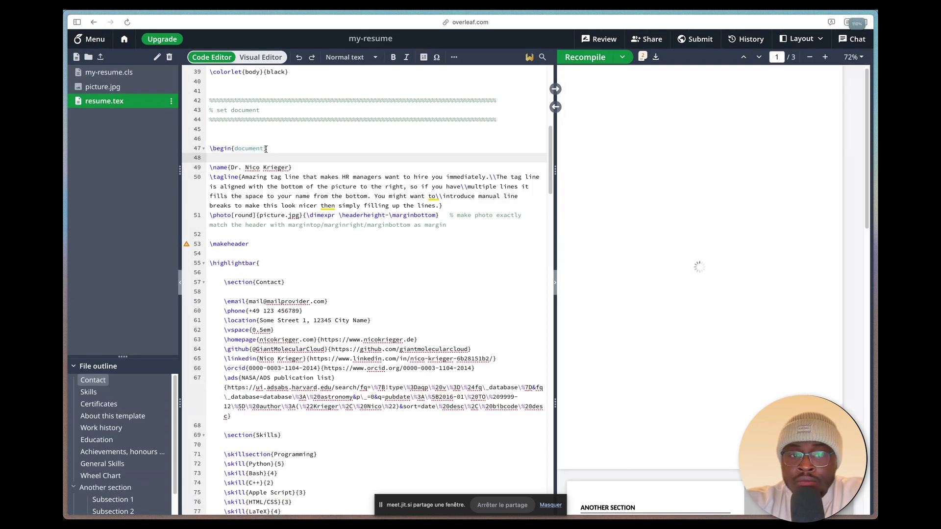
key(super+equal)
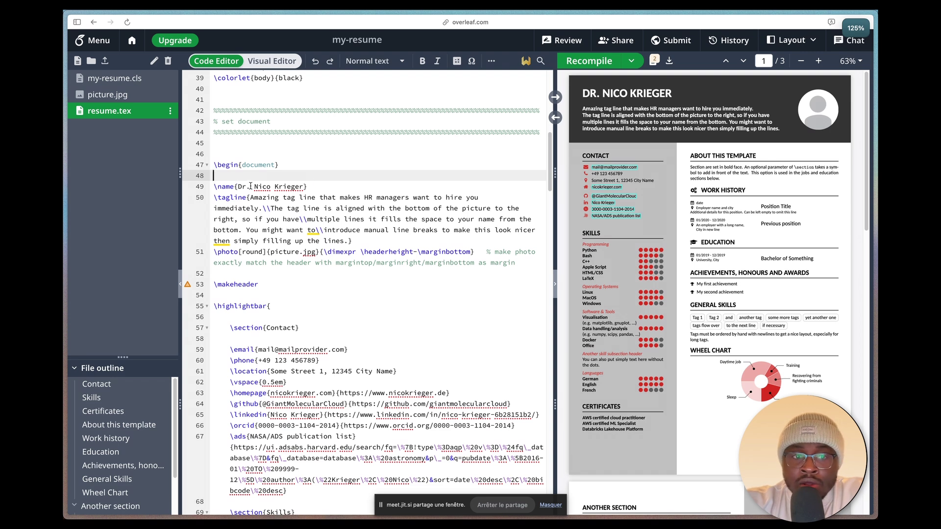
Replace the placeholder name inside the \name command in resume.tex with the demo candidate's full name and recompile the résumé.
drag(581, 93, 671, 98)
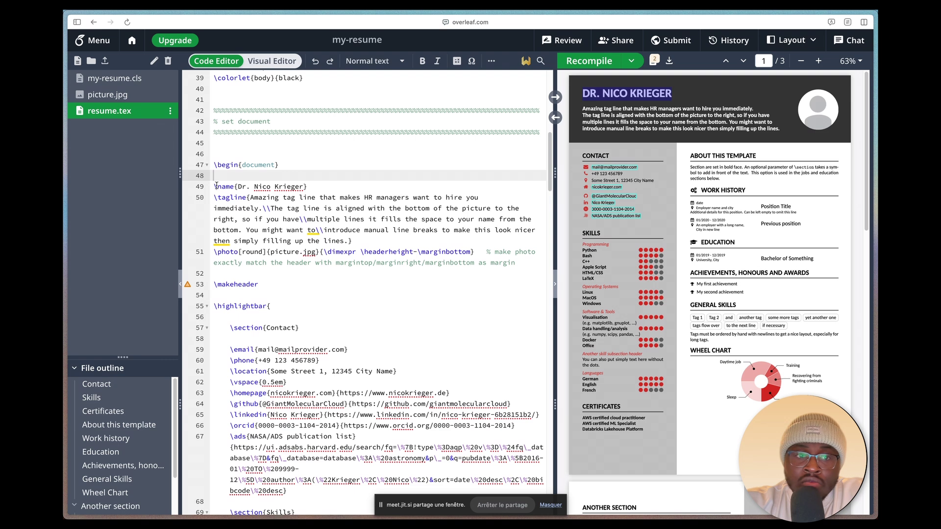
drag(216, 186, 303, 185)
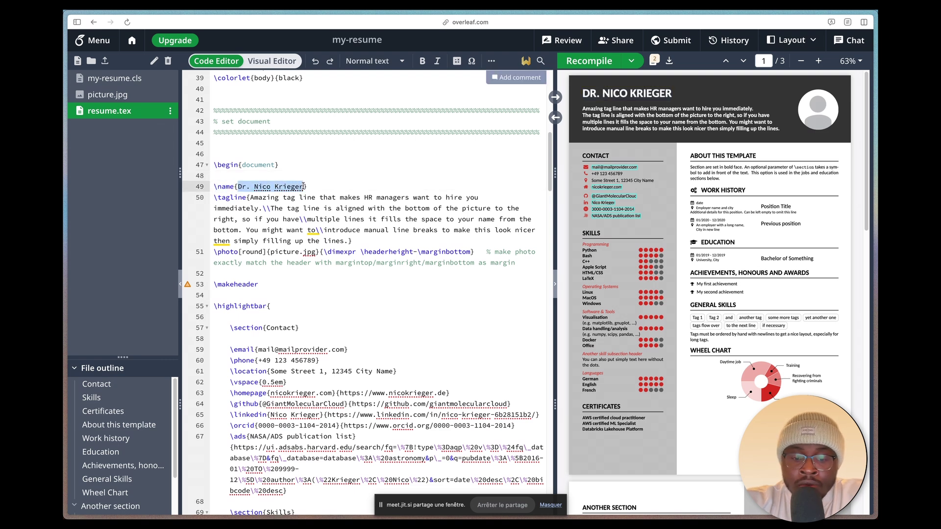
text(John )
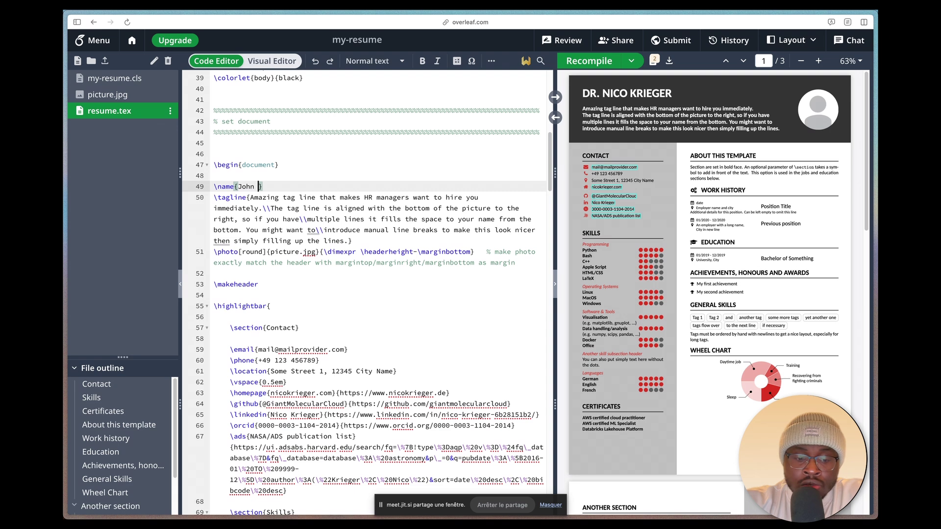
text(Snow)
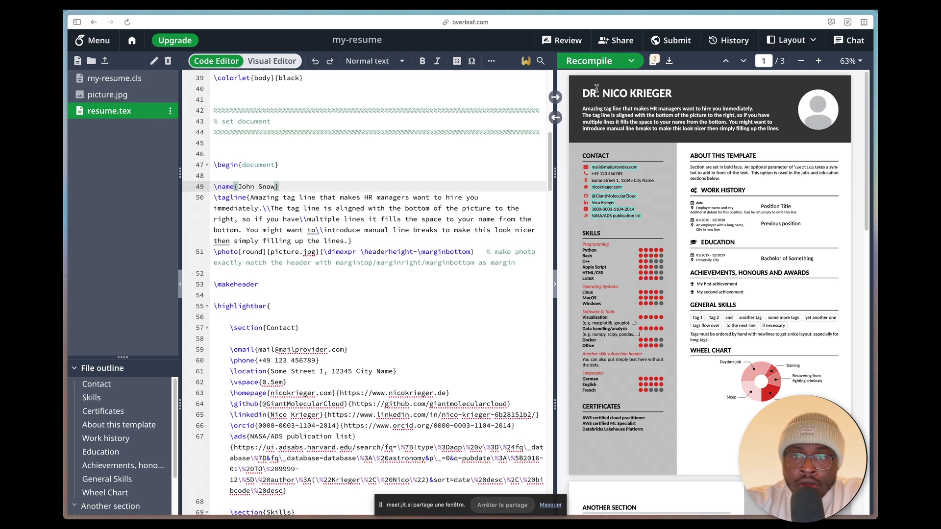
click(602, 60)
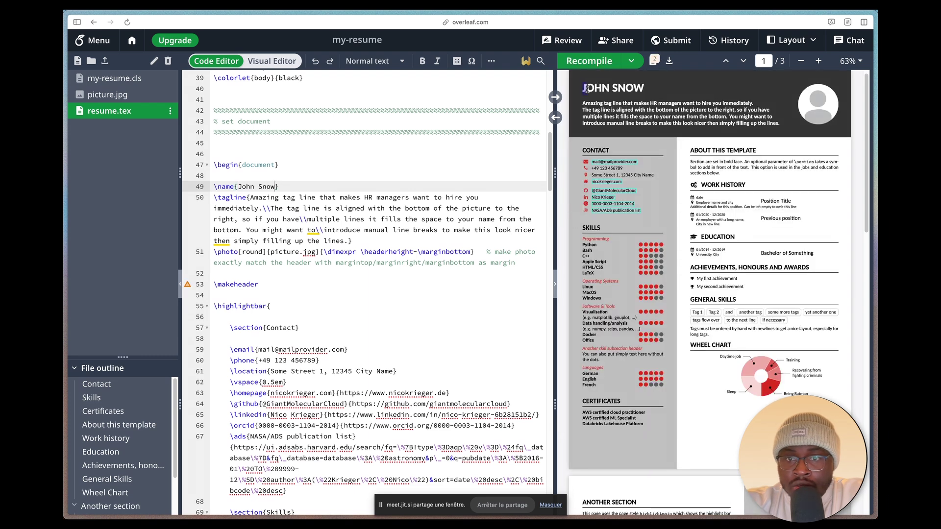
Highlight the placeholder text in the \tagline command, and upload picture-2.jpg to the project files.
click(260, 230)
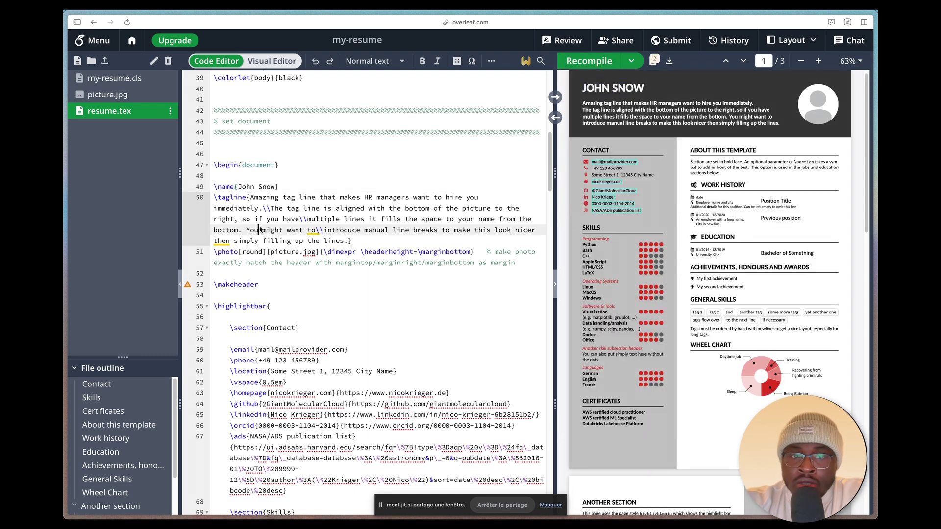
drag(250, 197, 348, 239)
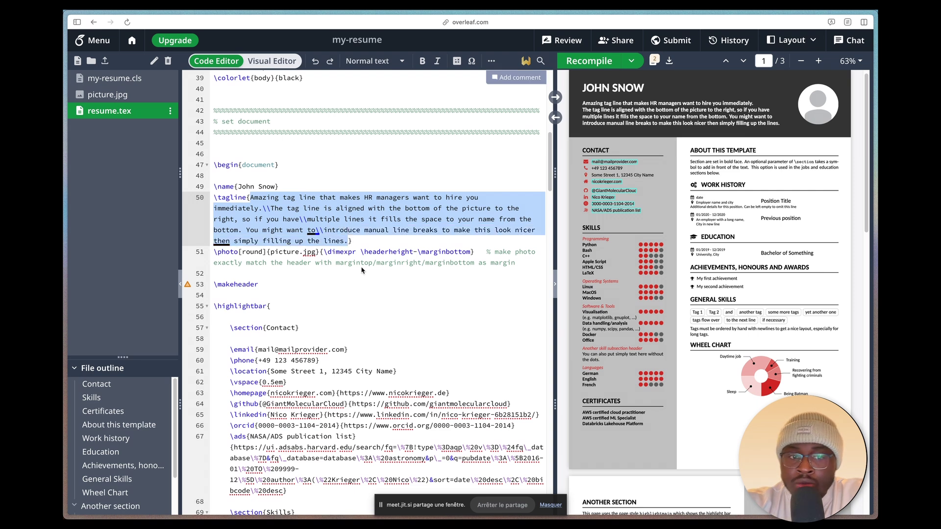
click(396, 251)
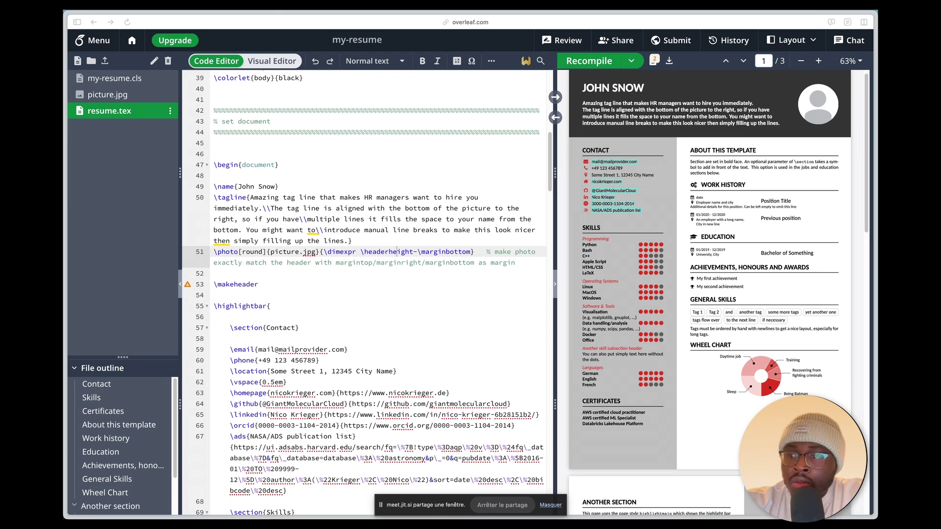
drag(671, 236, 170, 255)
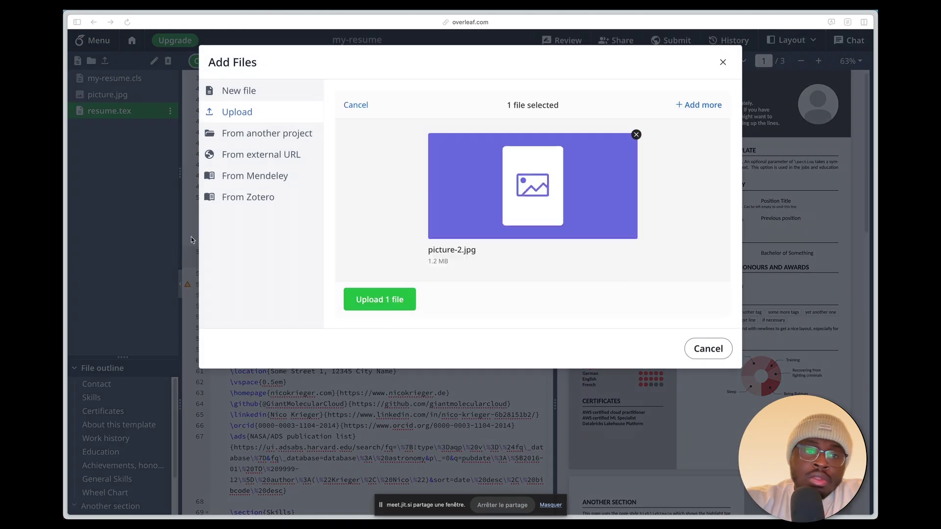
click(380, 300)
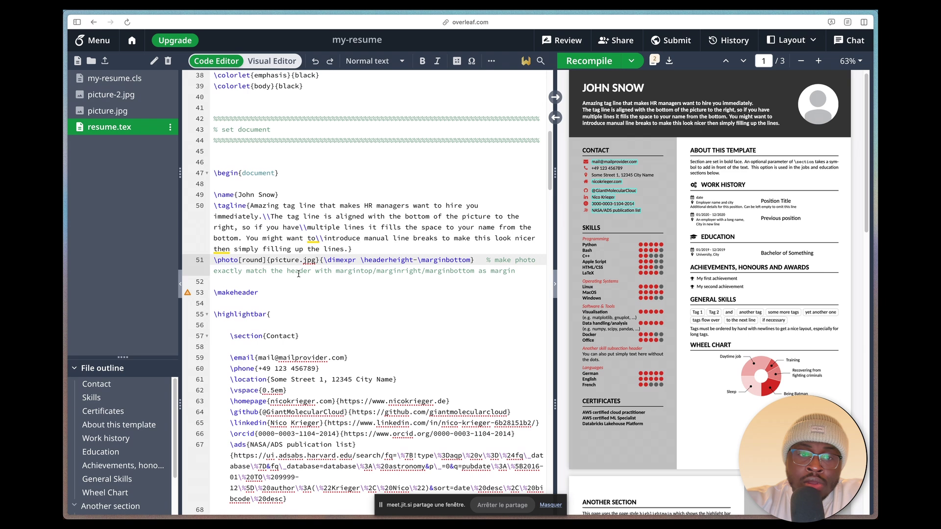
Point the \photo command in resume.tex to picture-2.jpg and recompile the résumé.
click(298, 273)
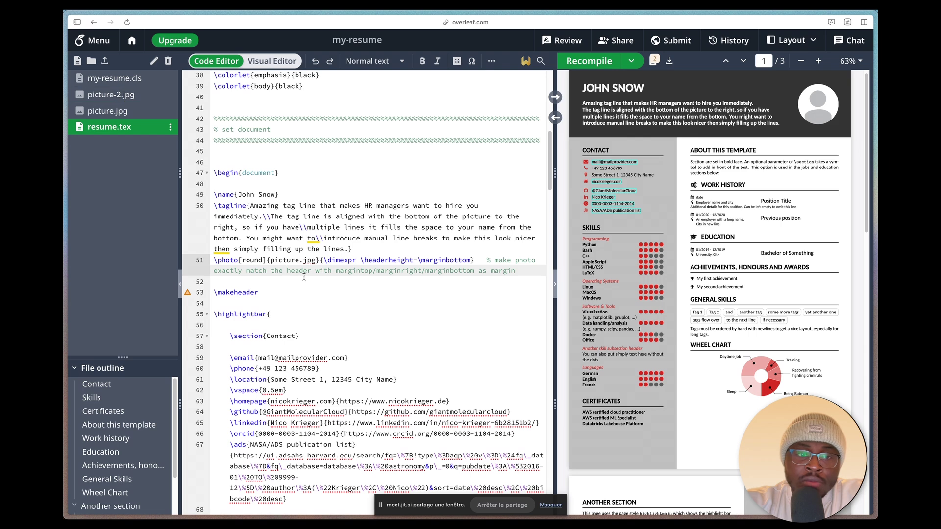
click(298, 263)
text(-2)
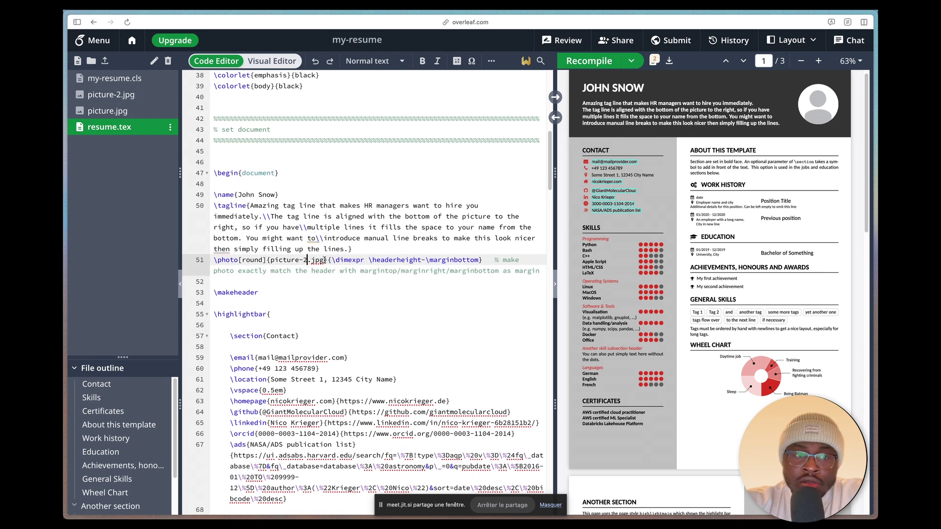
key(super+s)
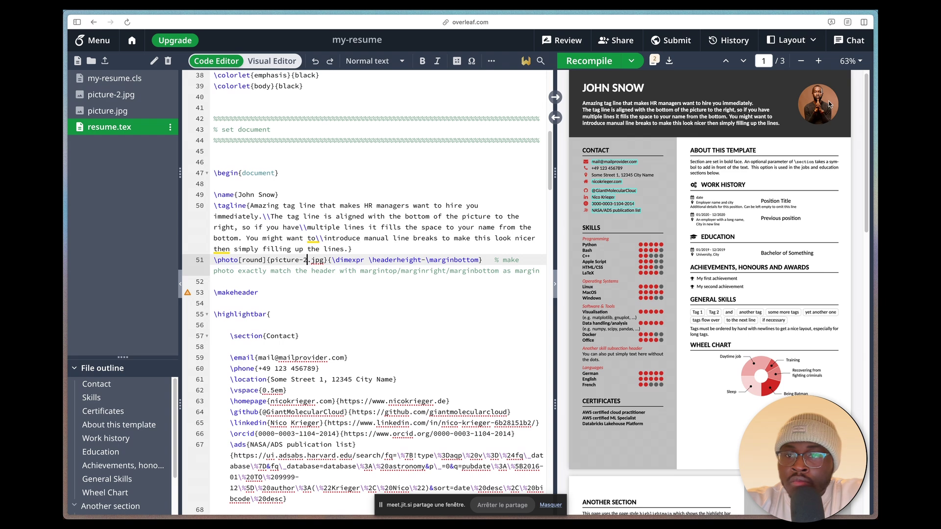
Examine the header photo and contact section in the compiled preview, comparing them with the \name through \highlightbar code in resume.tex.
scroll(828, 104, up, 5)
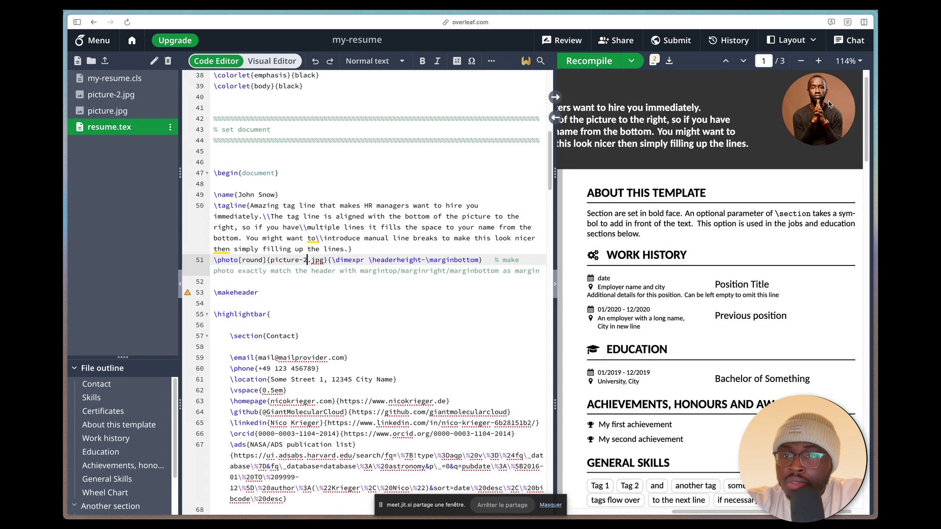
scroll(812, 108, up, 4)
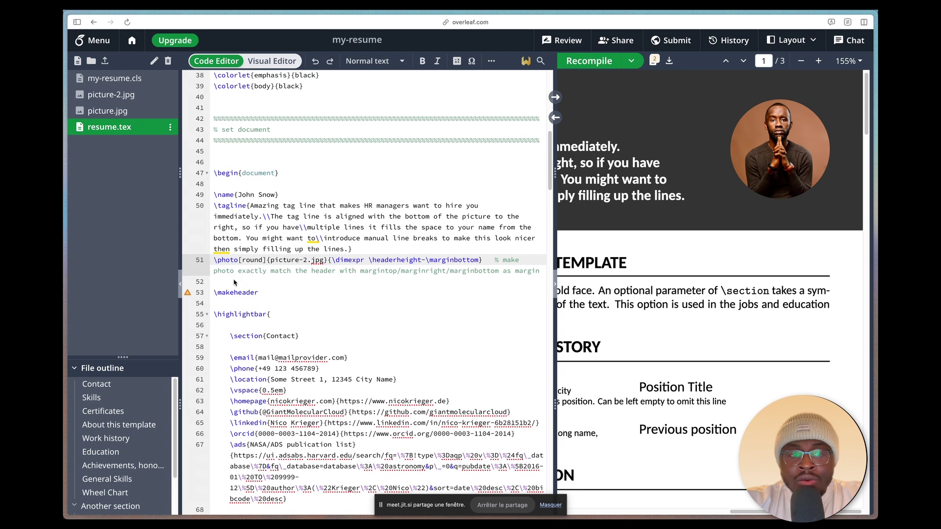
drag(235, 282, 198, 193)
click(284, 293)
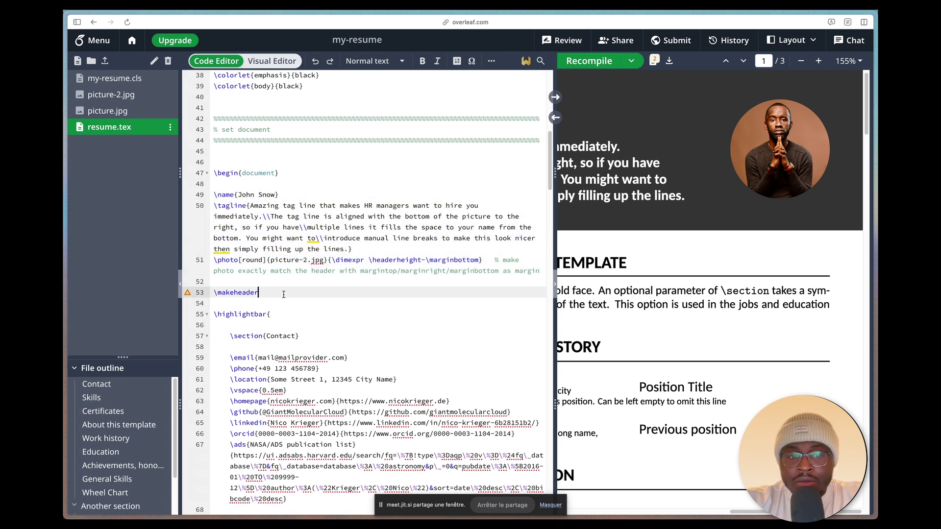
drag(302, 325, 192, 200)
scroll(722, 242, left, 5)
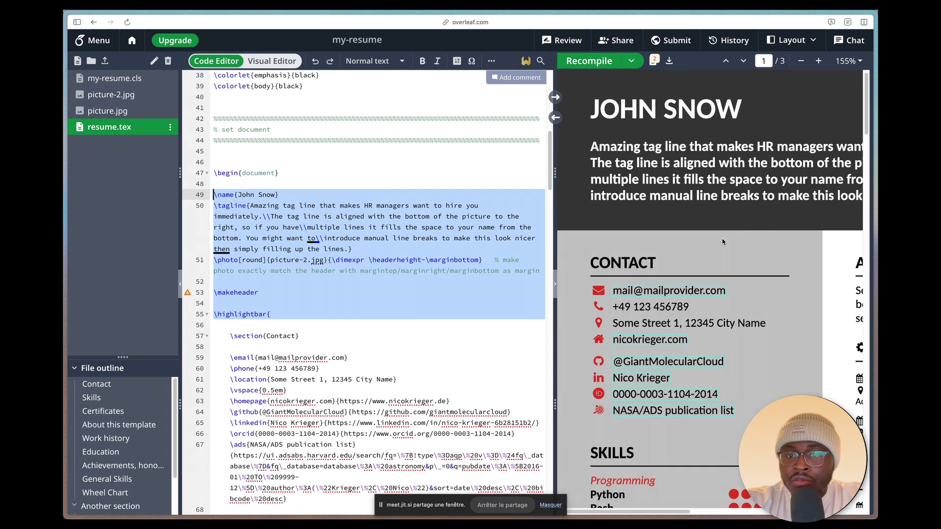
click(357, 295)
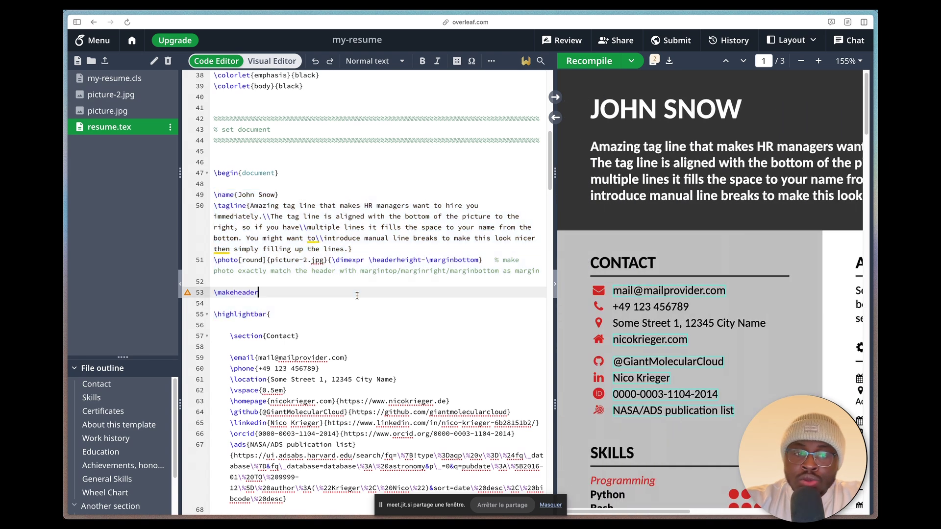
scroll(618, 271, down, 5)
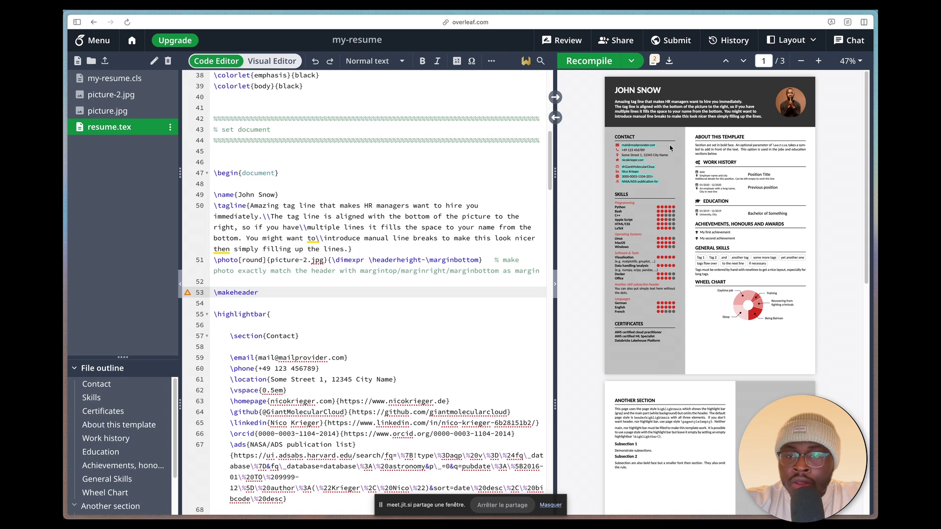
scroll(670, 148, up, 3)
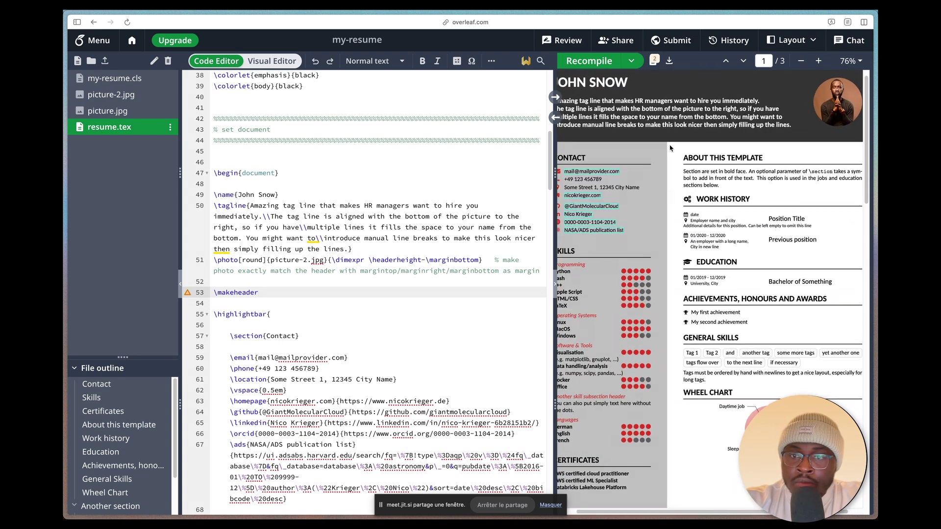
scroll(669, 148, up, 1)
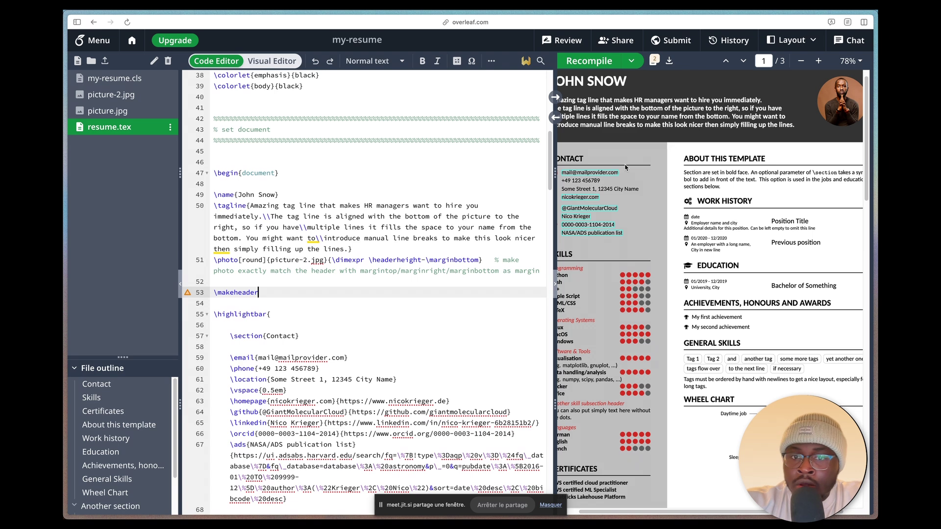
scroll(624, 168, left, 2)
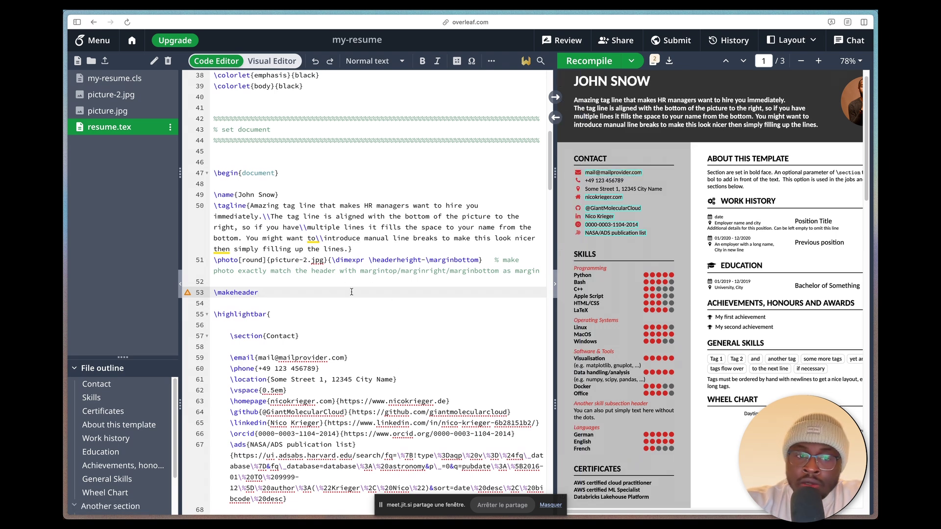
scroll(371, 342, down, 3)
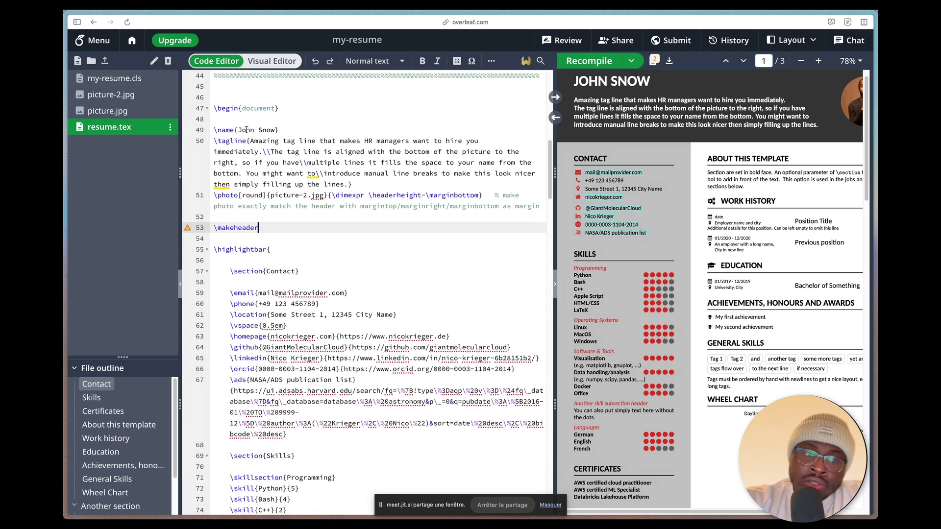
Show the browser's tab sidebar, view the résumé in Resume.io, and switch to the blue and gray résumé in Canva to examine its layout.
click(77, 23)
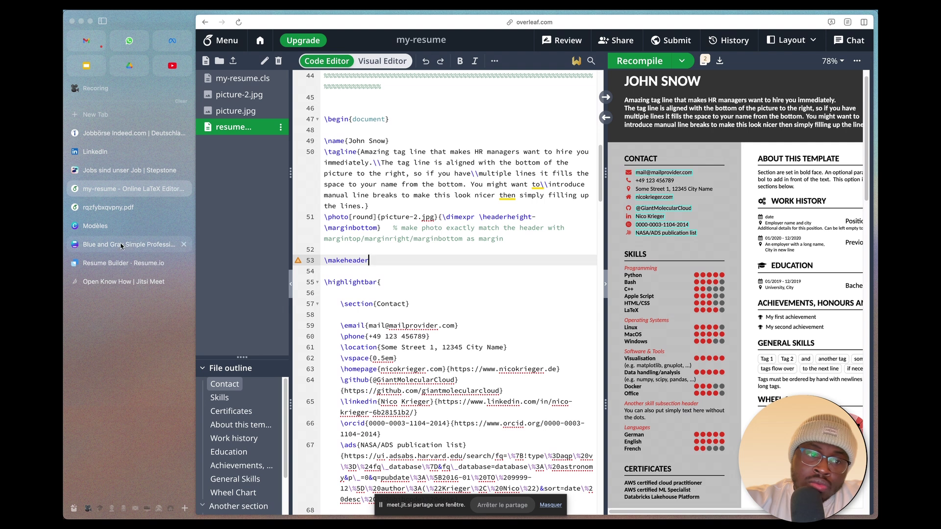
click(118, 262)
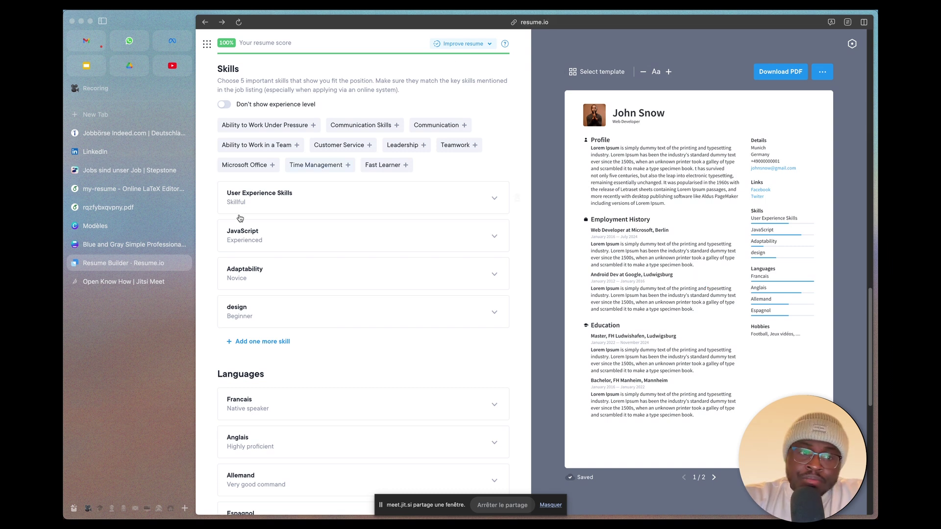
click(130, 244)
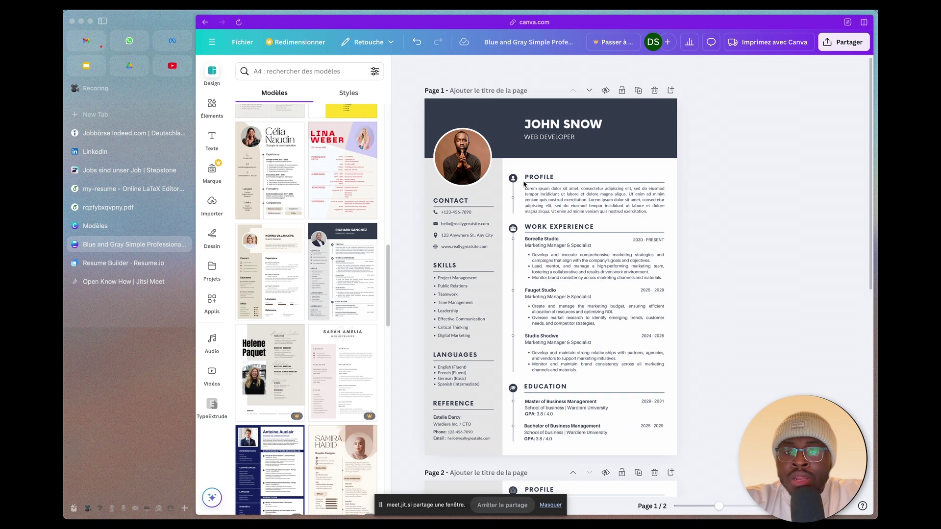
scroll(524, 183, up, 3)
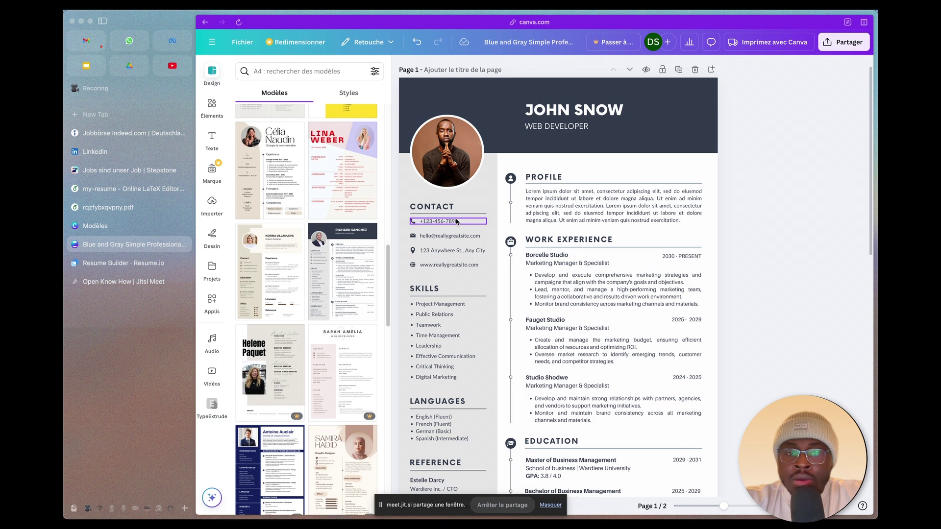
scroll(465, 186, up, 1)
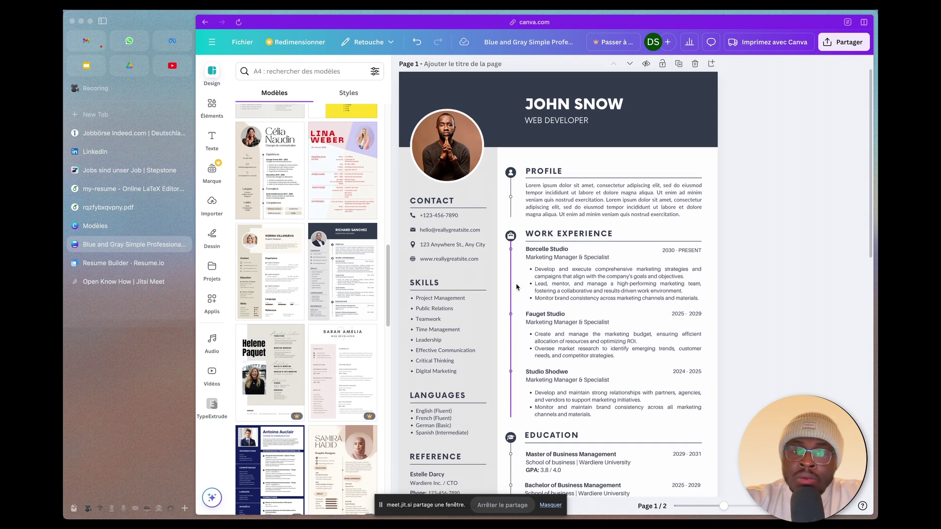
Move the round profile photo on page 1 up so that it sits almost entirely within the dark header band.
click(468, 142)
drag(468, 142, 460, 102)
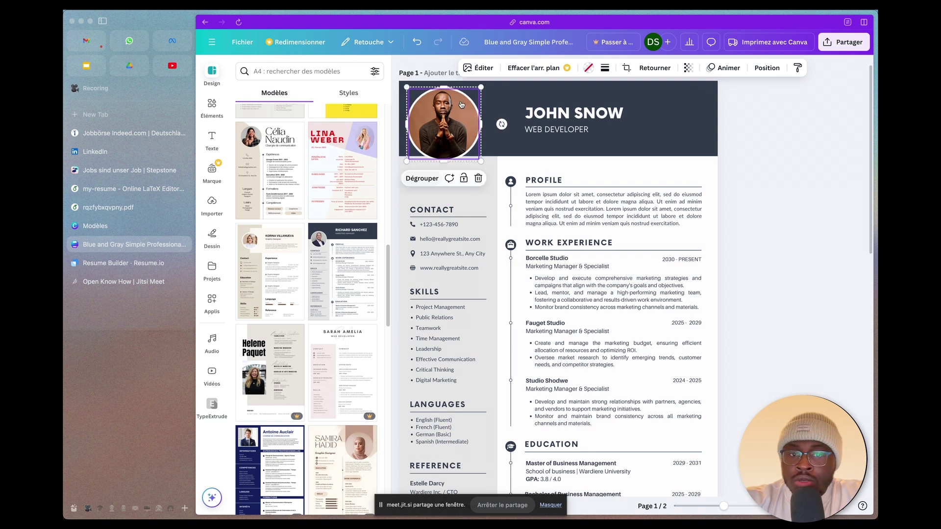
click(485, 196)
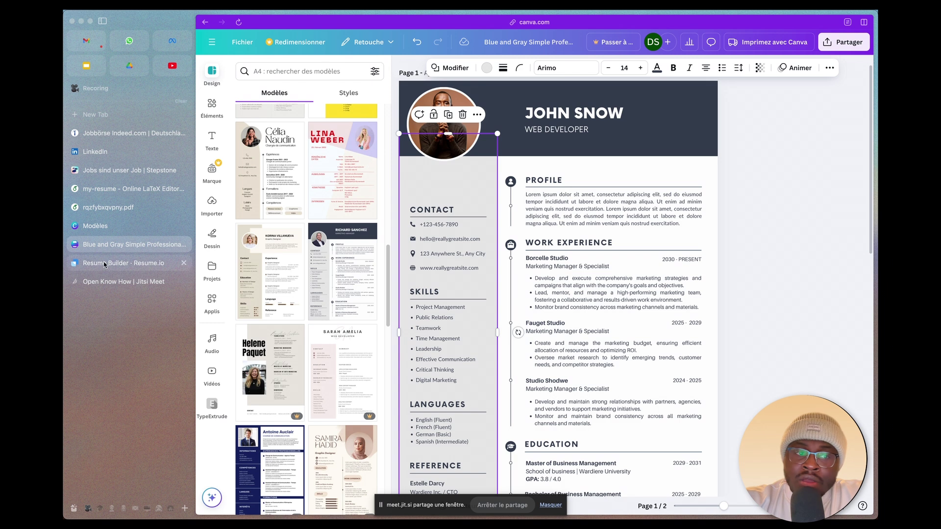
Compare the Resume.io résumé with the original Canva template preview, and return to the Canva design to select its header band and profile photo.
click(120, 265)
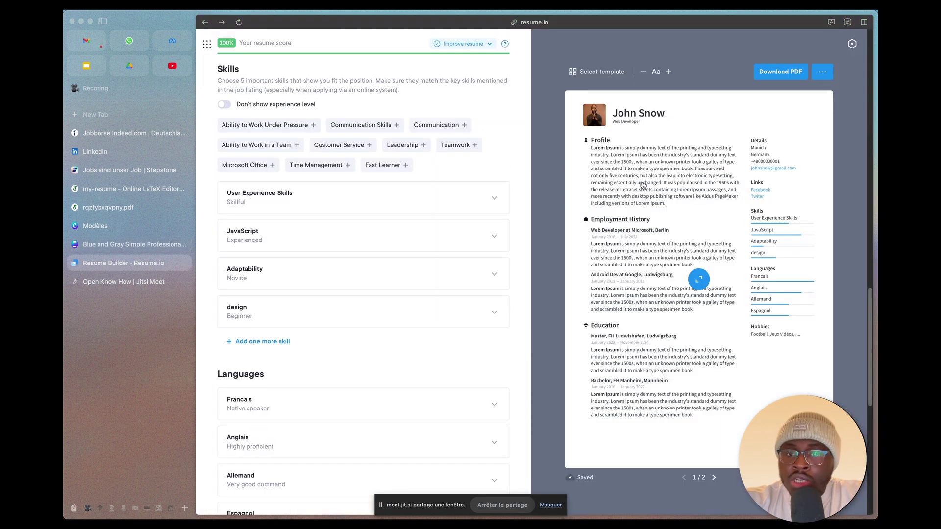
click(97, 231)
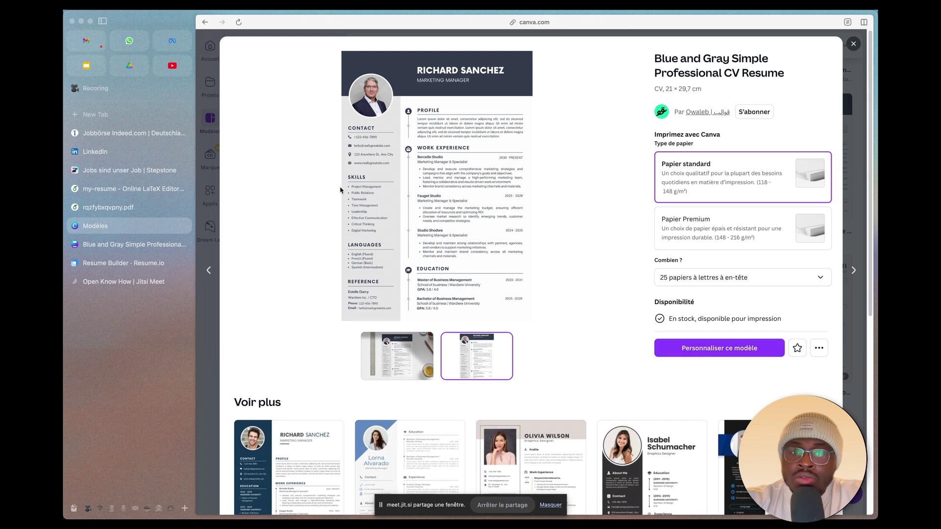
click(112, 244)
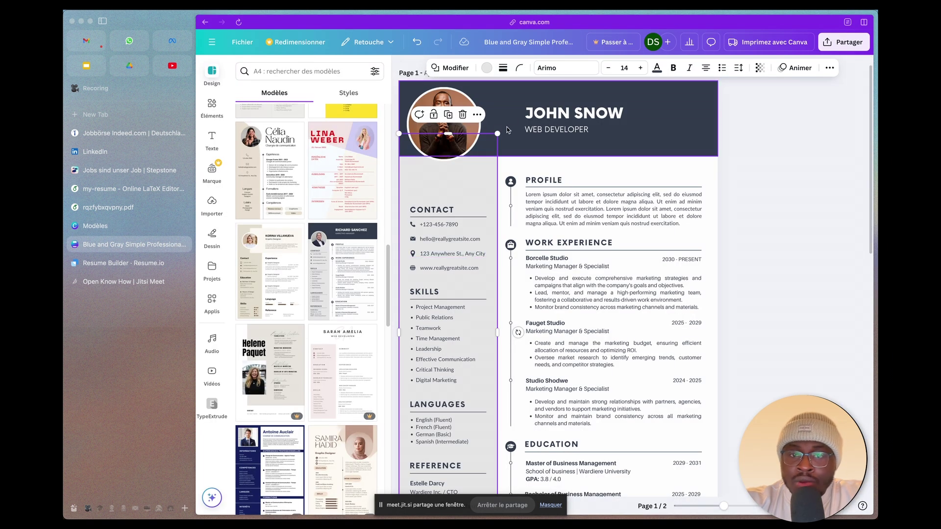
click(433, 134)
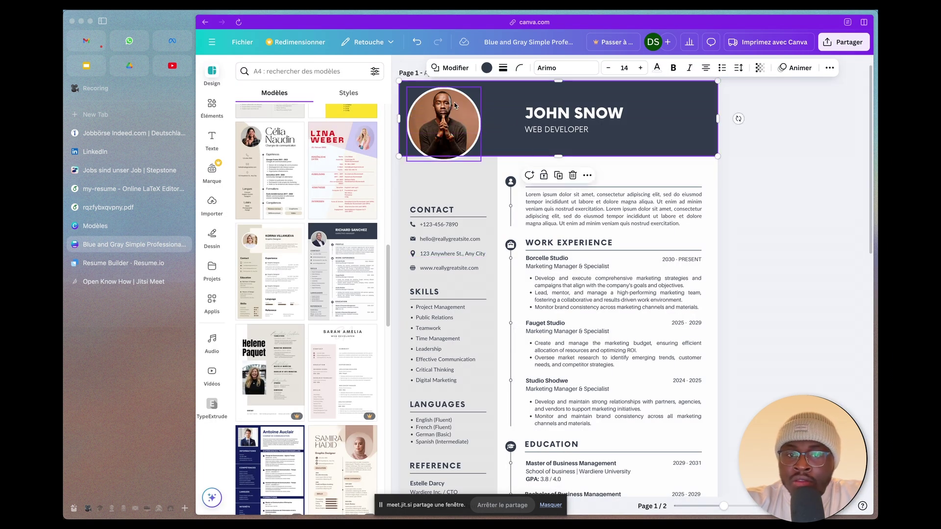
click(458, 124)
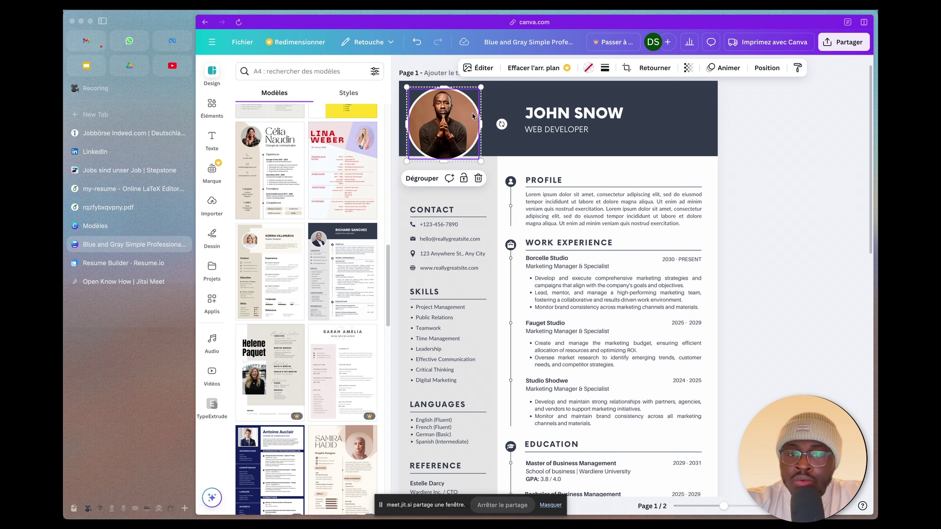
Switch to the my-resume project in Overleaf and examine the \tagline text and the contact code inside \highlightbar in resume.tex.
click(111, 189)
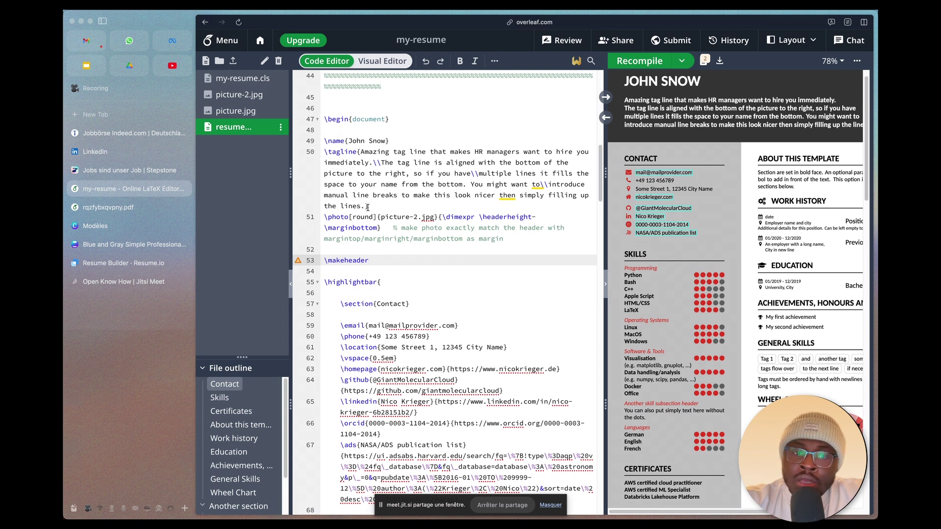
drag(368, 207, 361, 152)
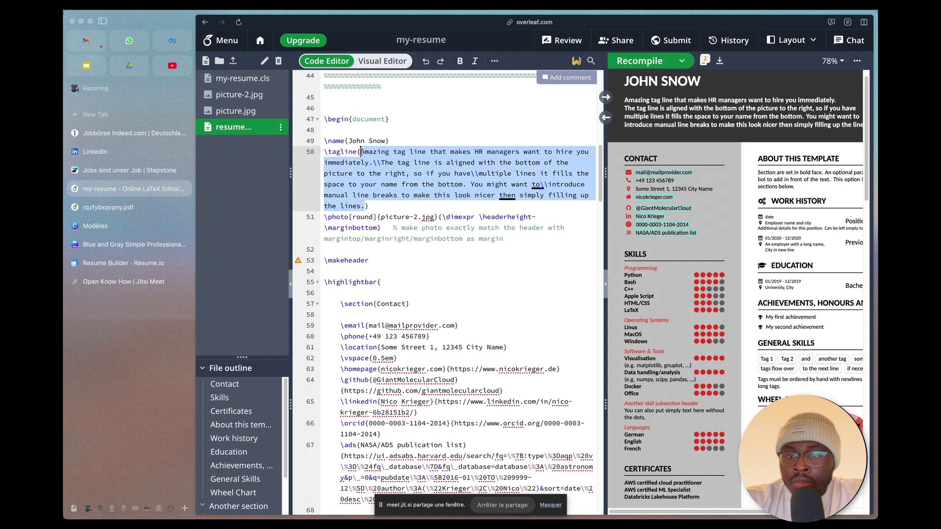
click(431, 283)
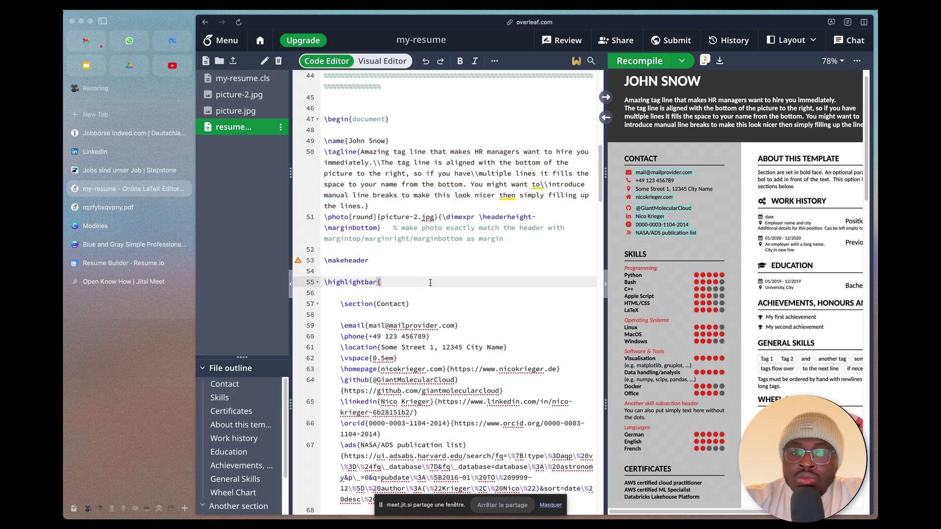
scroll(430, 282, down, 3)
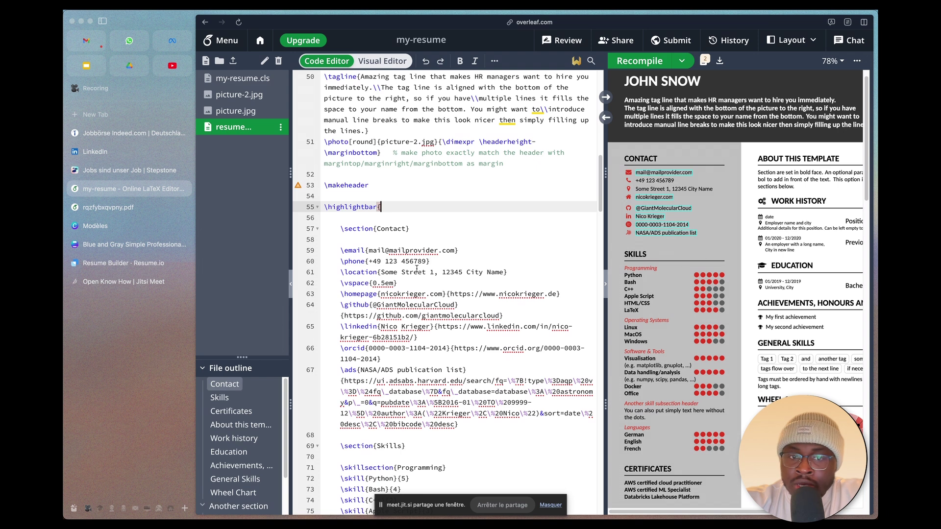
Switch to the blue and gray résumé in Canva and move the round profile photo down to overlap the header band's lower edge.
click(105, 244)
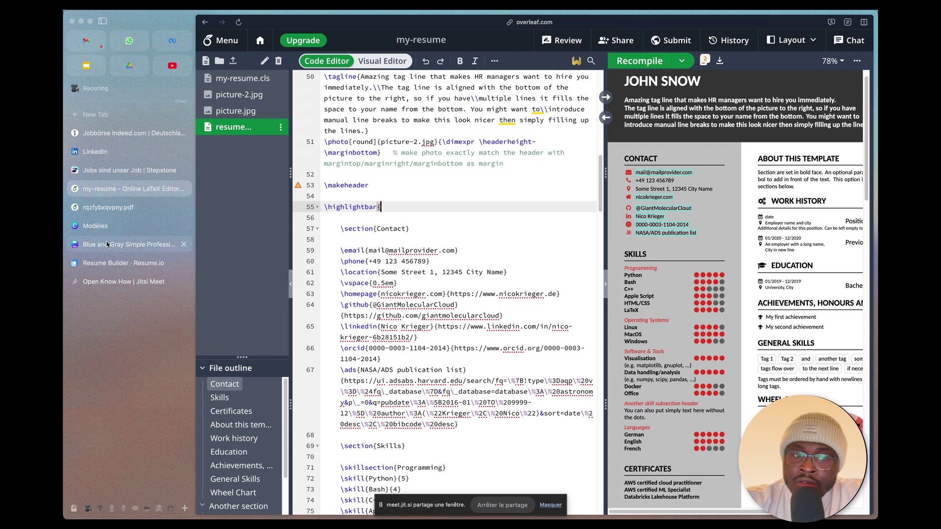
drag(453, 114, 457, 138)
click(515, 163)
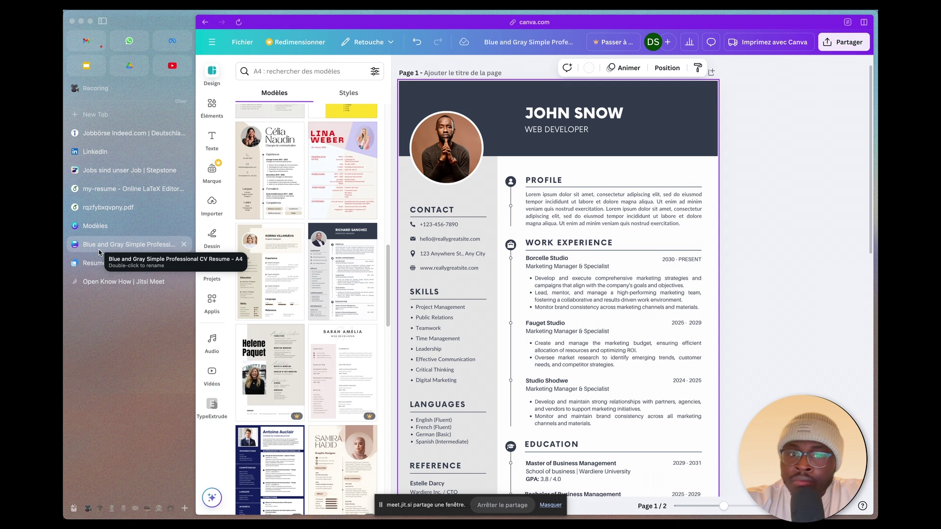
scroll(283, 262, down, 3)
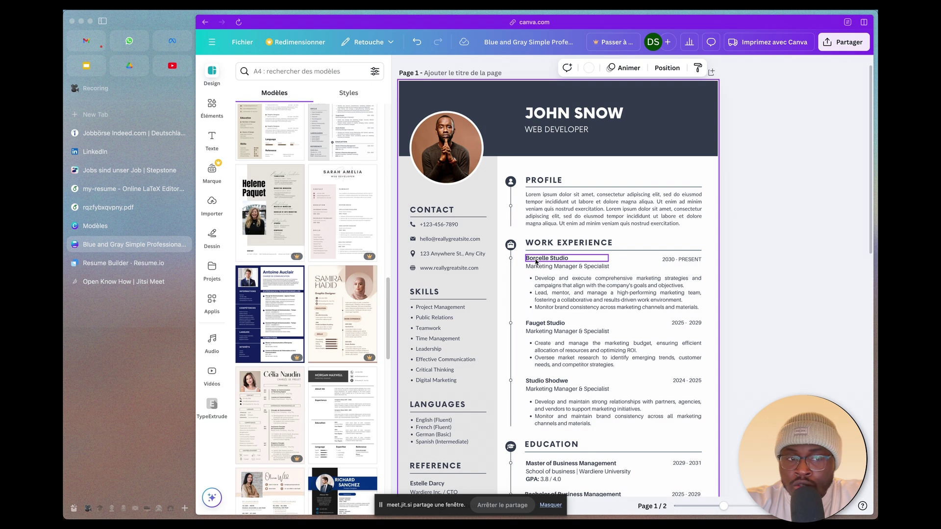
Return to my-resume in Overleaf, enter the candidate's new e-mail in the Contact section's \email command, and recompile to check it in the preview.
click(142, 190)
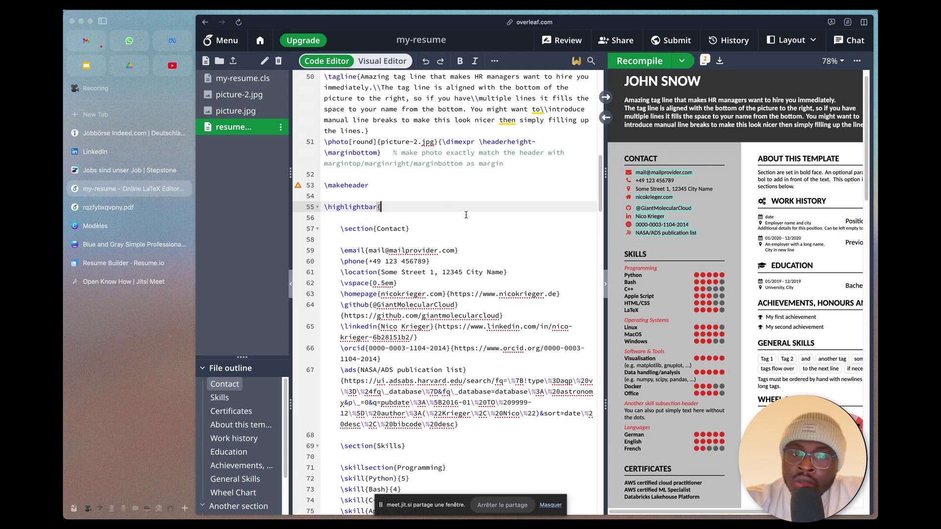
scroll(466, 215, down, 2)
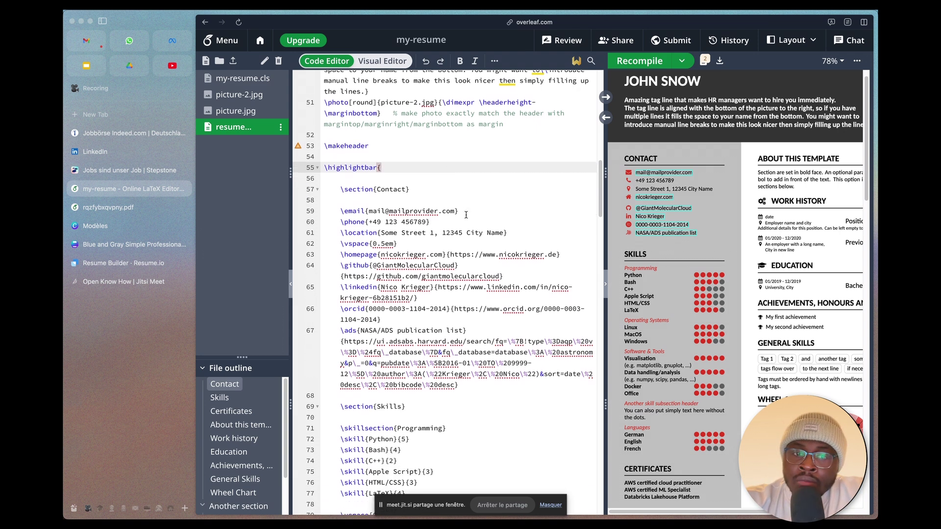
double_click(375, 204)
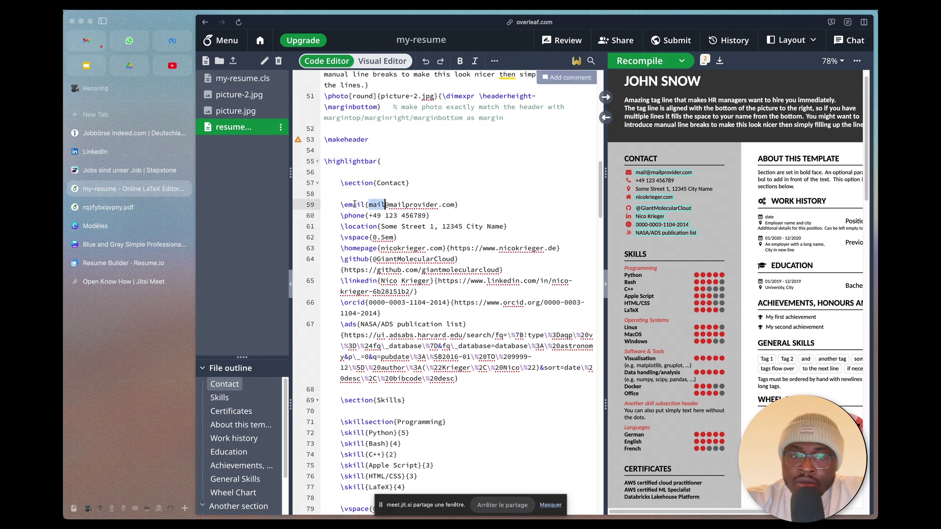
text(hn)
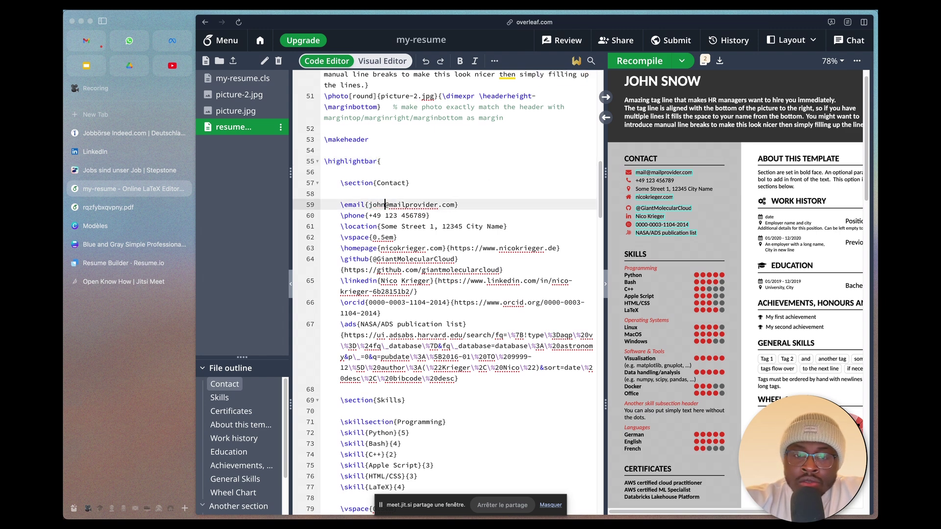
text(snow)
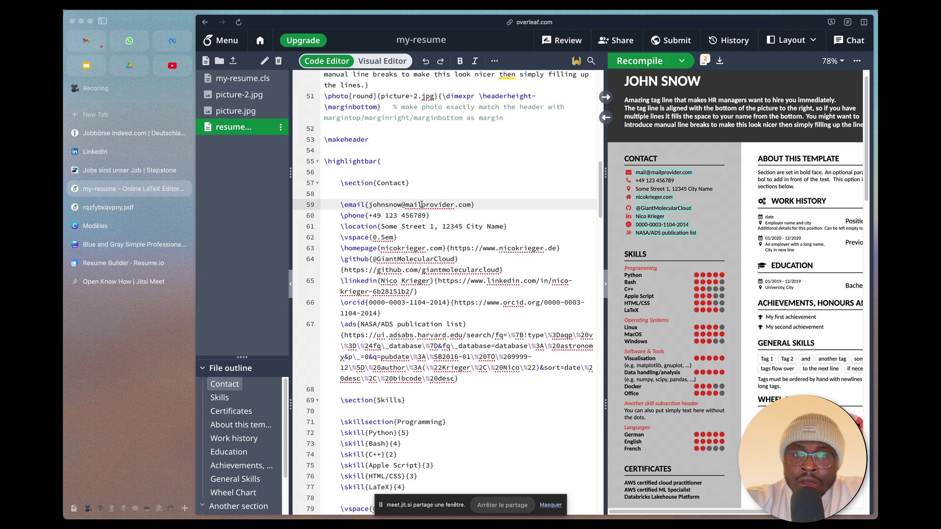
double_click(421, 204)
text(gmail)
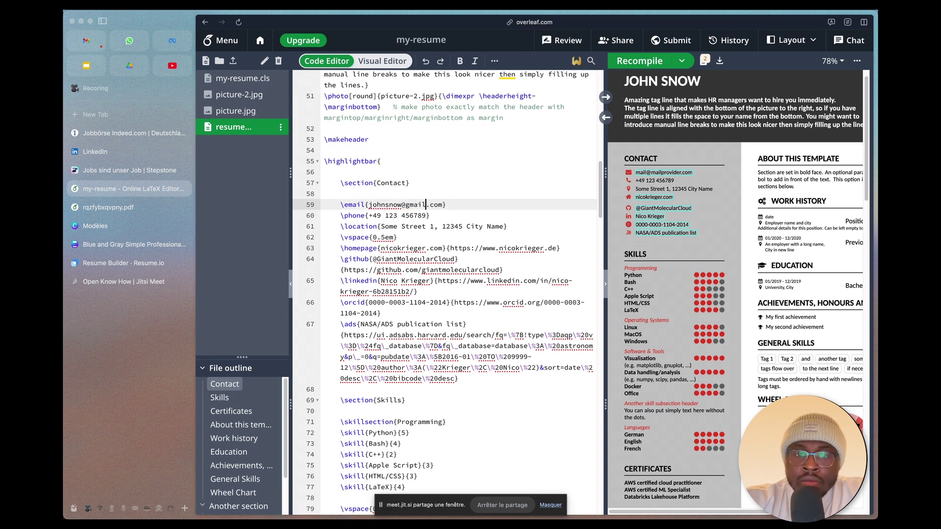
key(super+s)
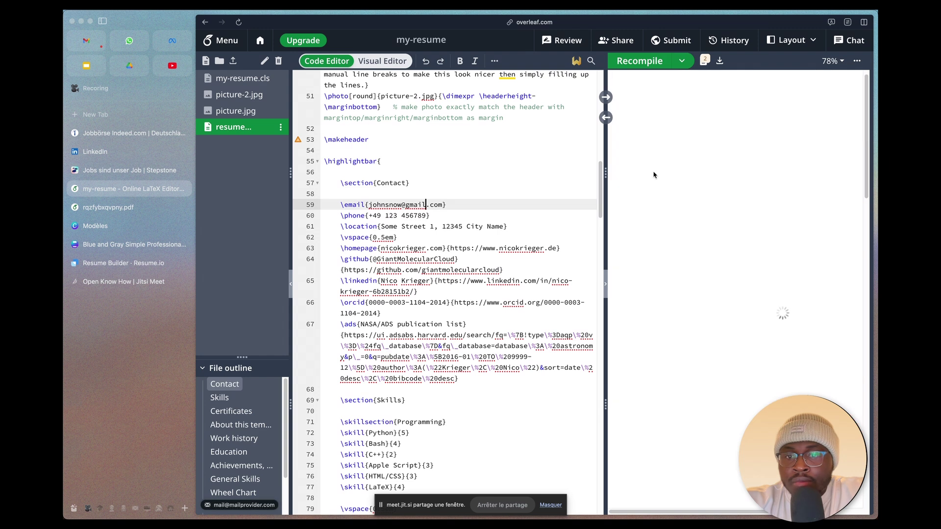
ctrl+scroll(649, 172, up, 3)
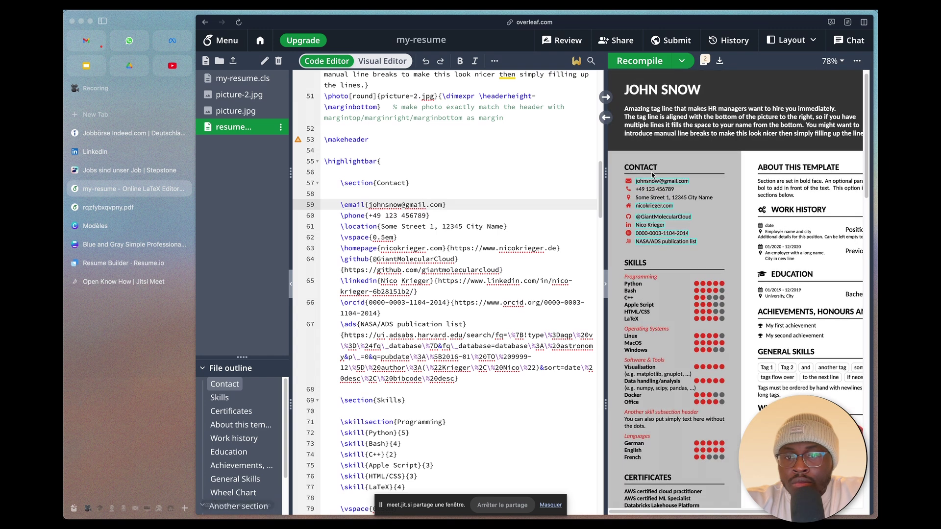
ctrl+scroll(651, 173, up, 5)
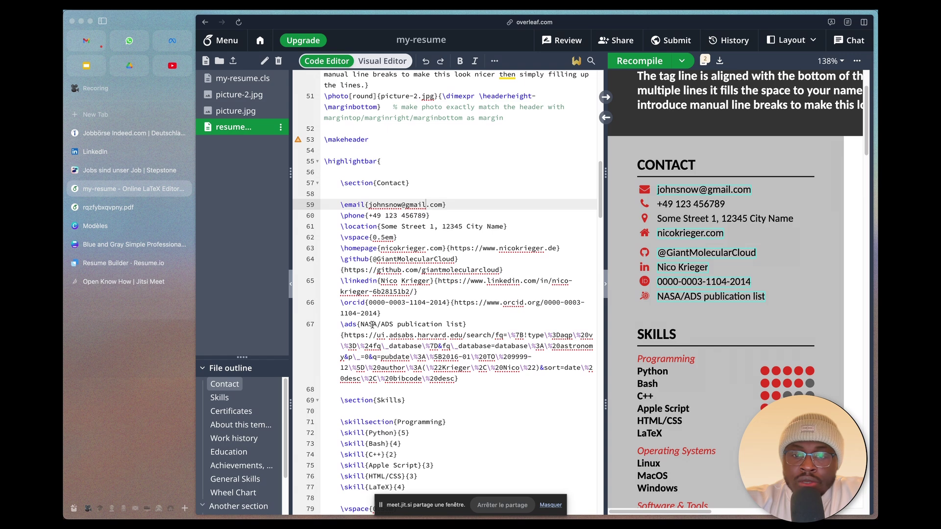
Examine the rest of resume.tex down to the Publications code, and compare it with the sections and page layout in the compiled preview.
scroll(372, 324, down, 20)
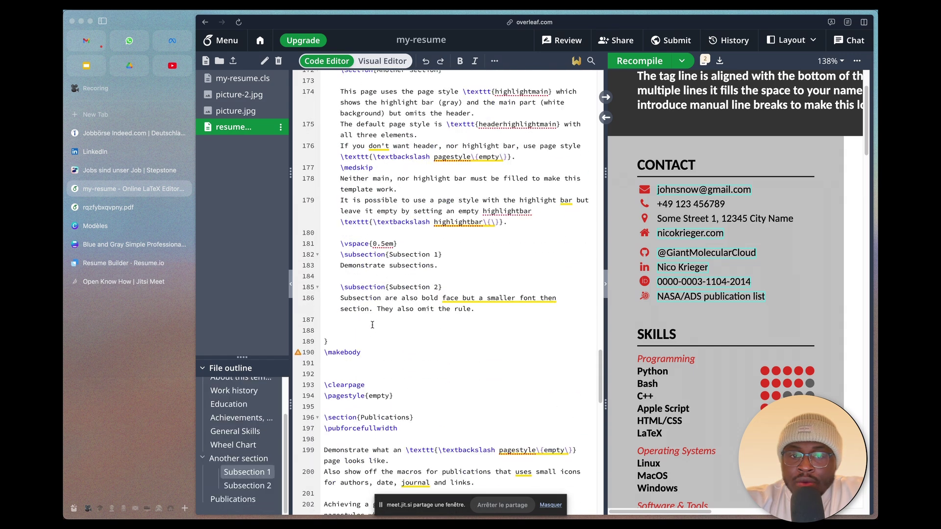
scroll(372, 324, down, 8)
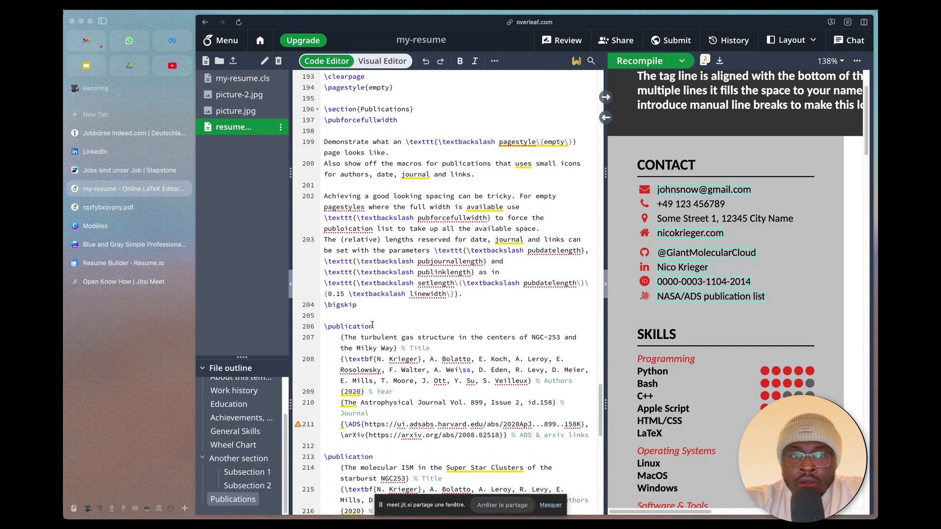
ctrl+scroll(733, 253, down, 4)
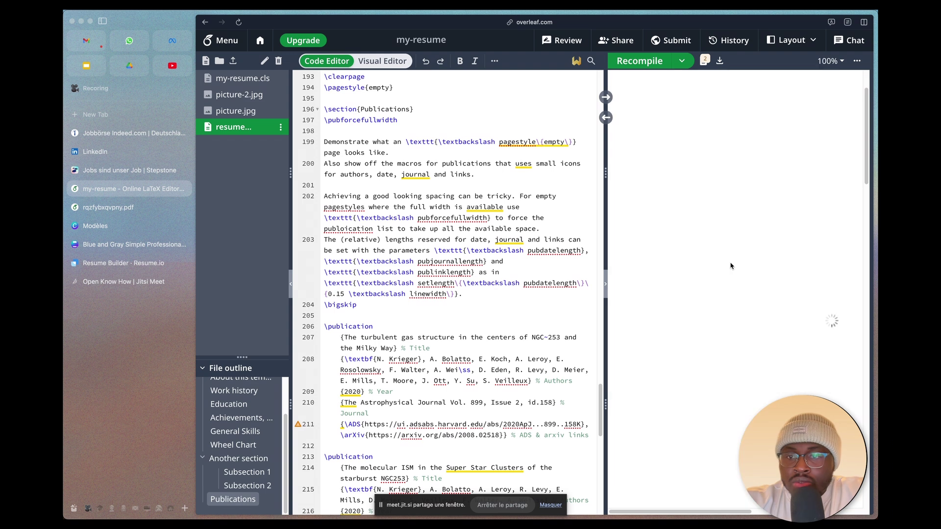
ctrl+scroll(731, 265, down, 6)
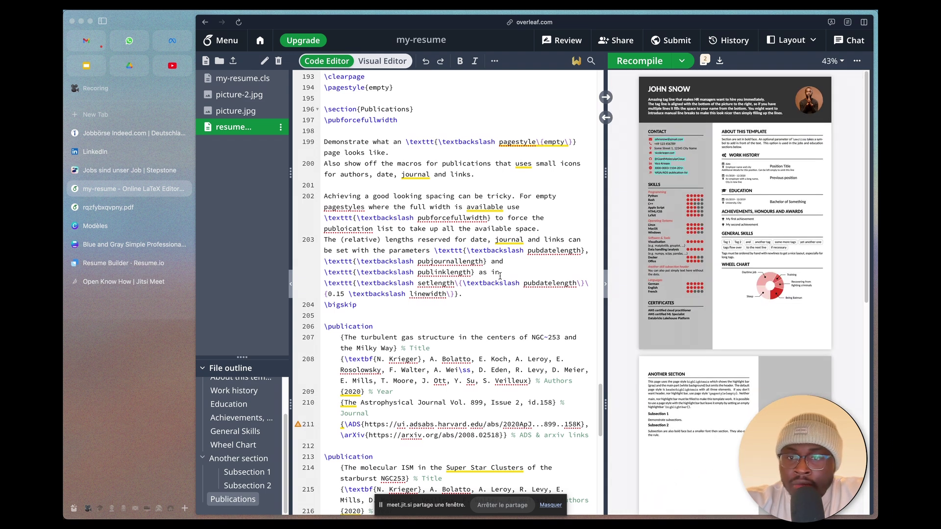
ctrl+scroll(742, 174, up, 3)
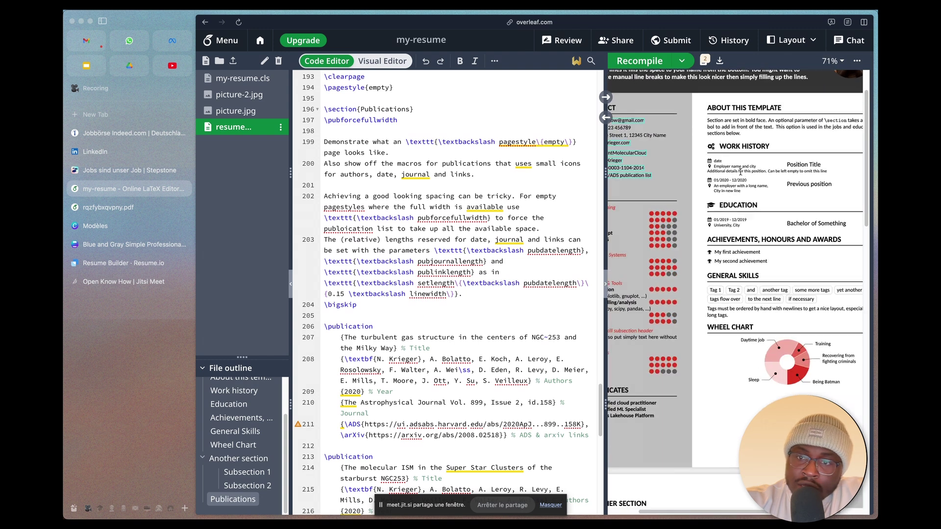
scroll(739, 173, right, 2)
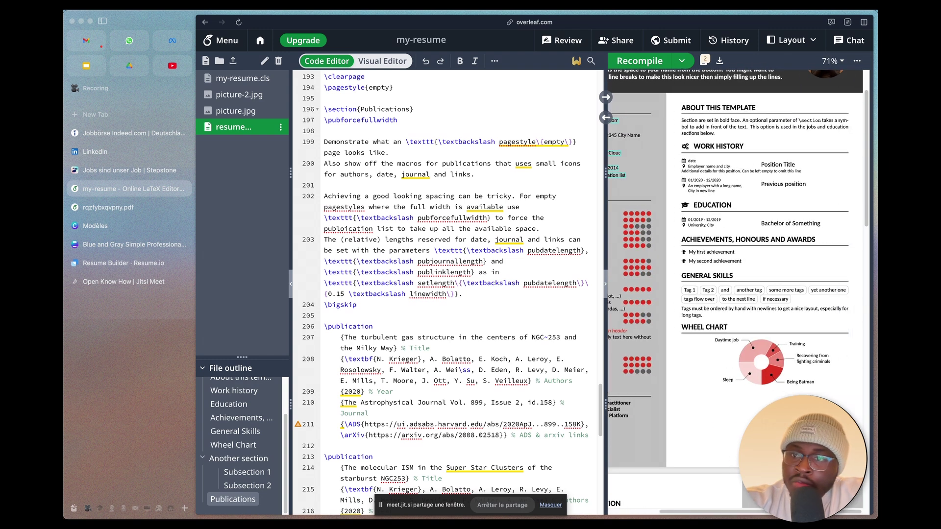
key(super+Tab)
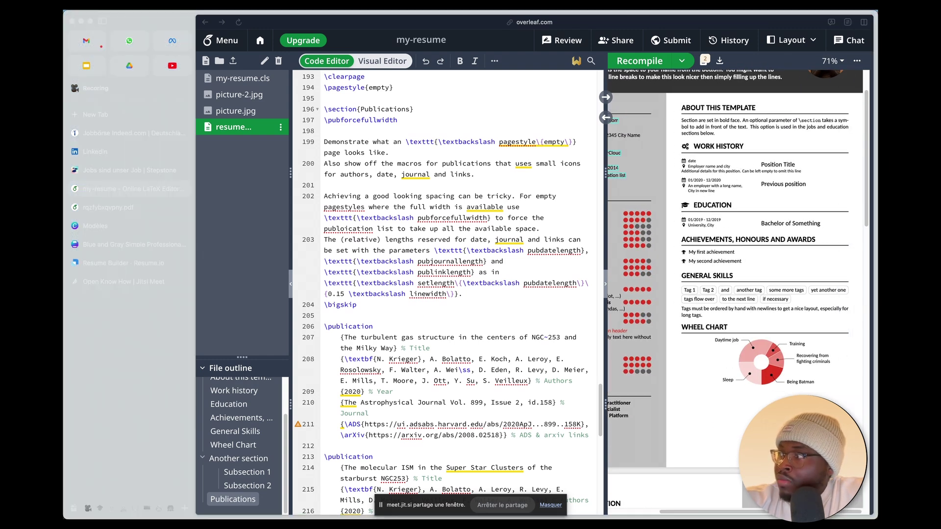